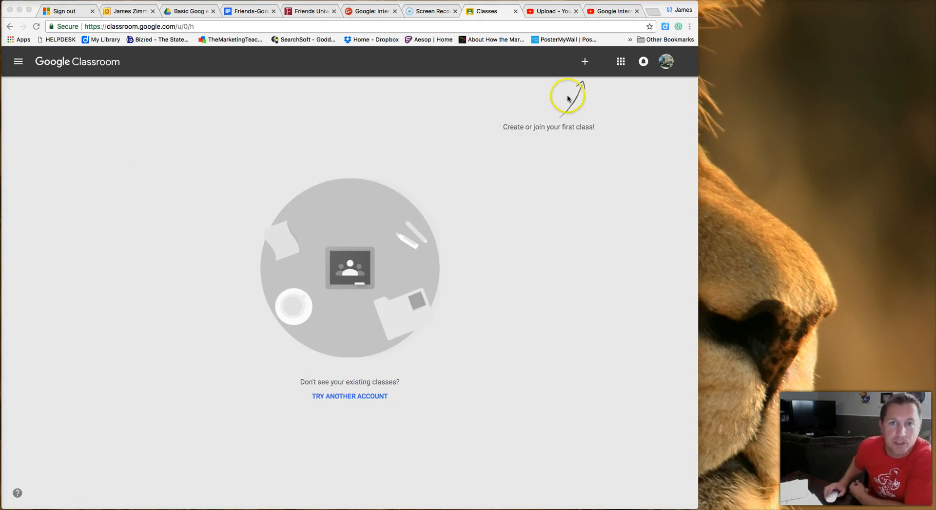
# Browse the full list of Google apps, then close it.
pyautogui.click(622, 66)
pyautogui.click(622, 66)
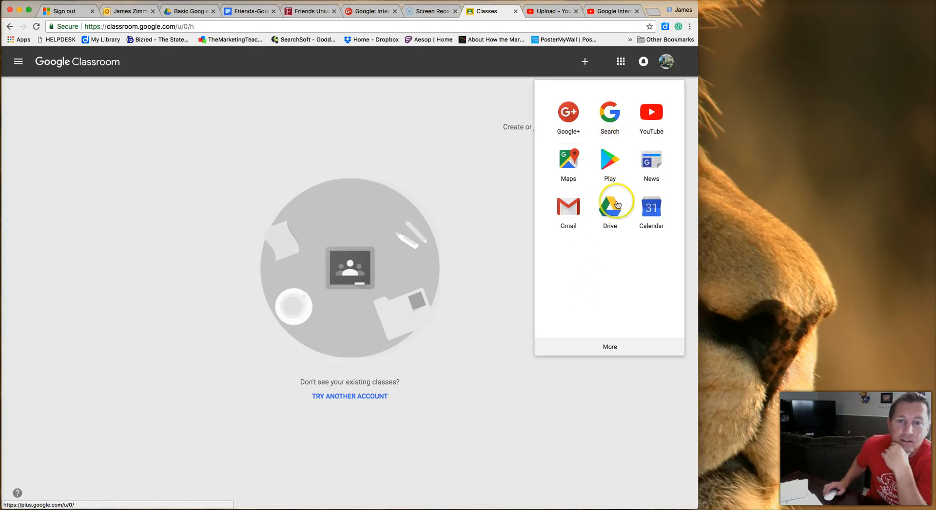
pyautogui.click(610, 347)
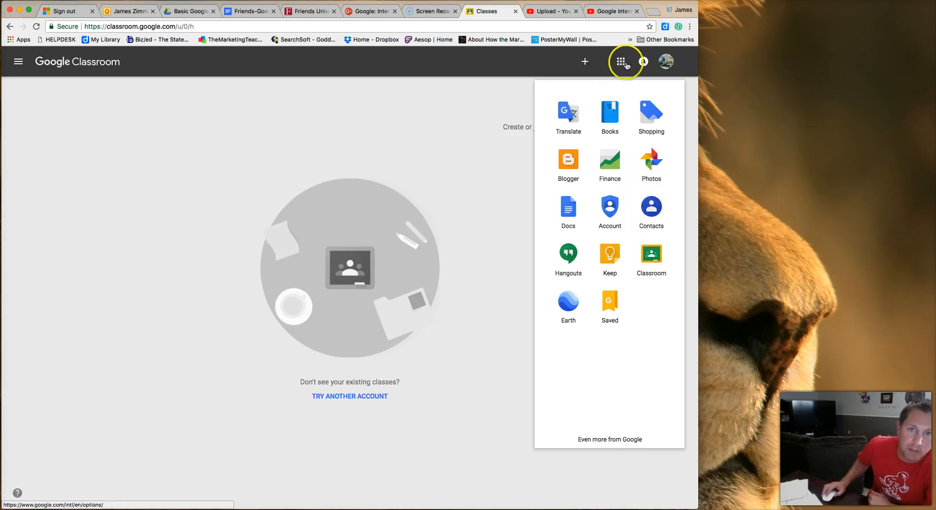
pyautogui.click(444, 146)
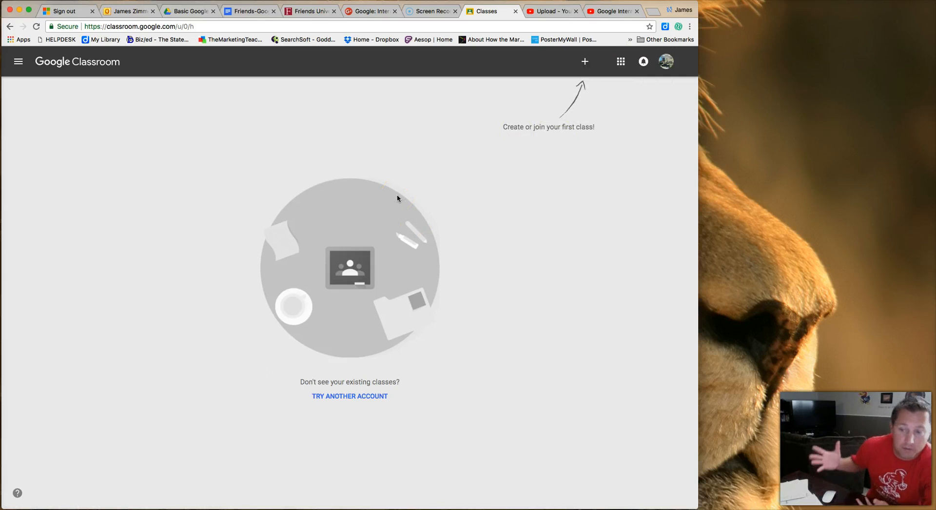
# Start a new class and acknowledge the school-accounts notice to reach the Create class form.
pyautogui.click(585, 63)
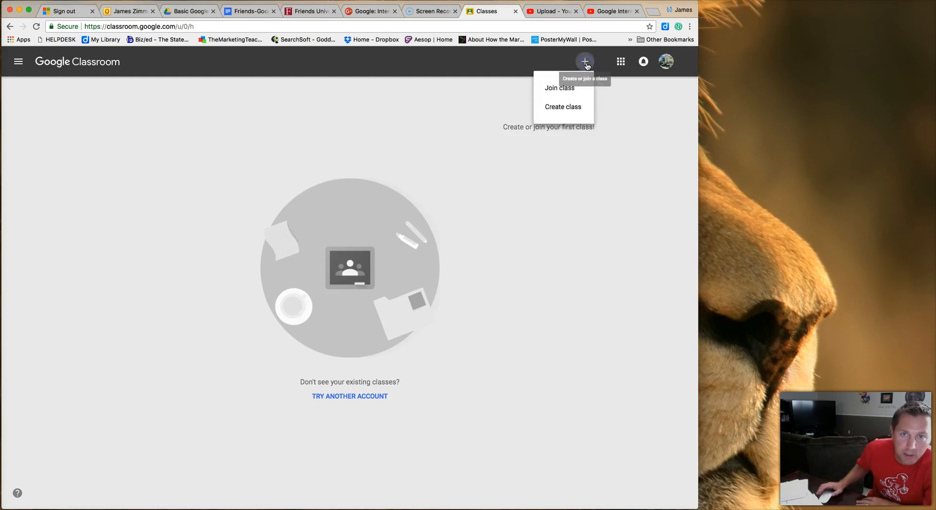
pyautogui.click(577, 110)
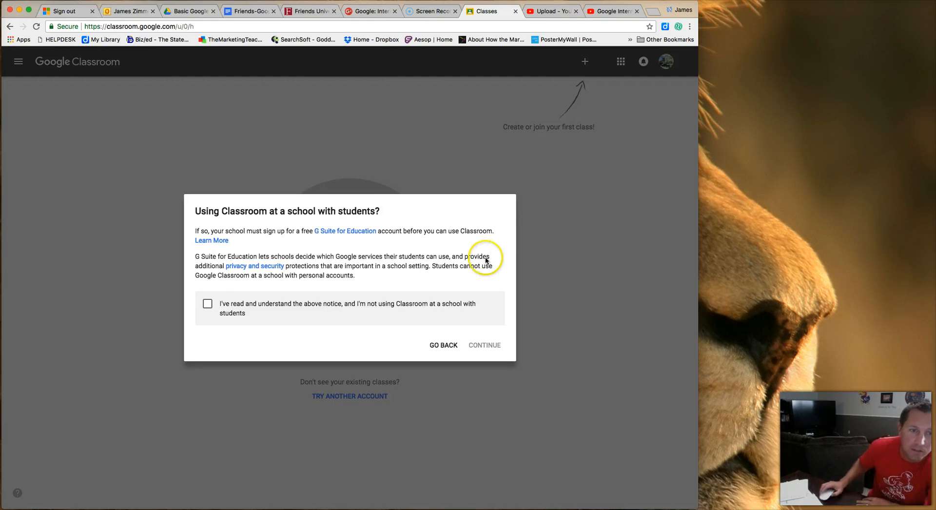
pyautogui.click(208, 304)
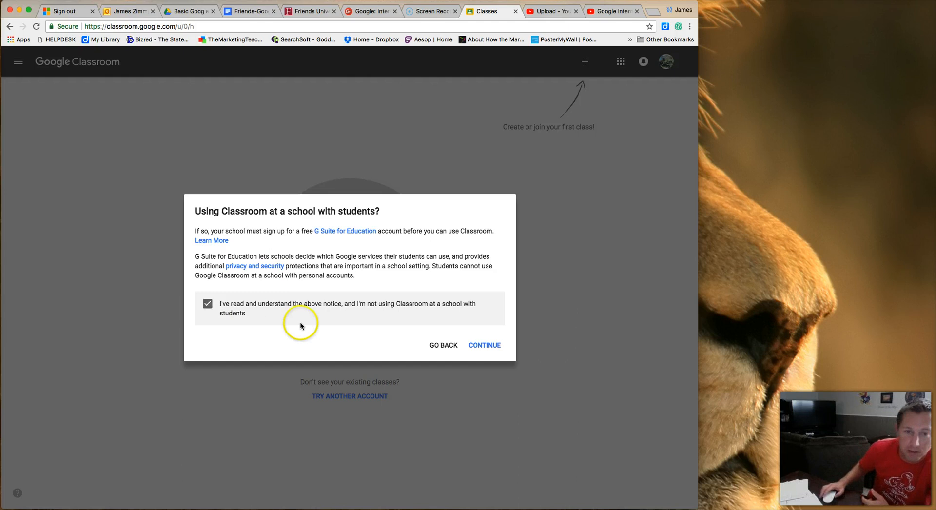
pyautogui.click(491, 346)
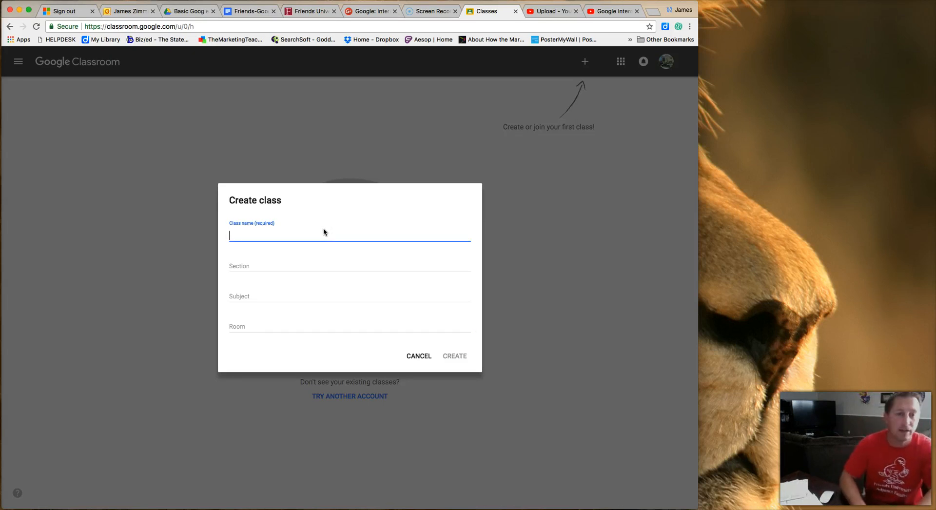
# Create class Accounting, section 5th Hour, subject Fundamentals of Accounting, room C28.
pyautogui.write('Accounting')
pyautogui.press('Tab')
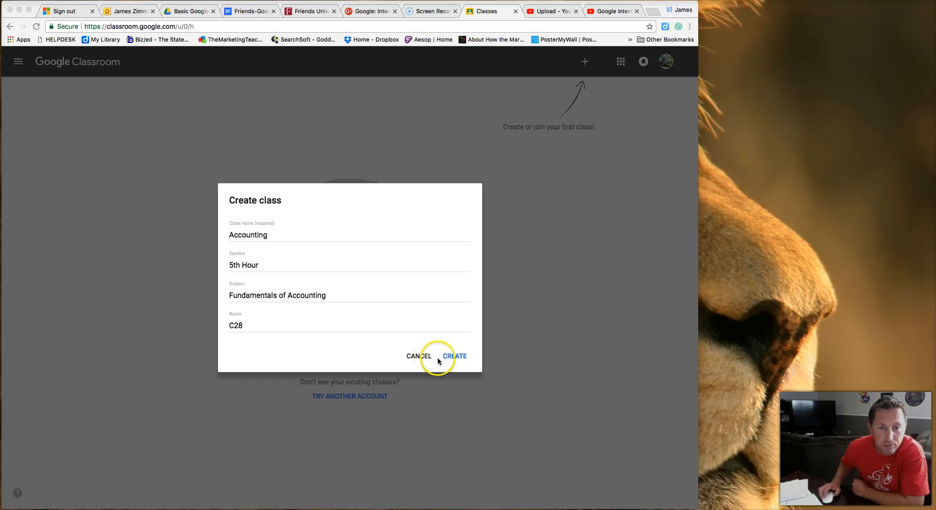
pyautogui.click(455, 356)
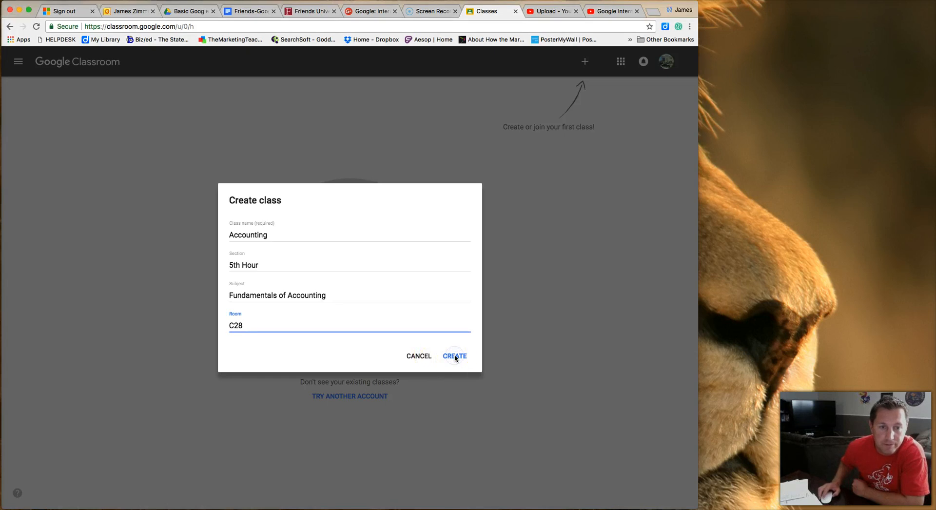
pyautogui.click(455, 357)
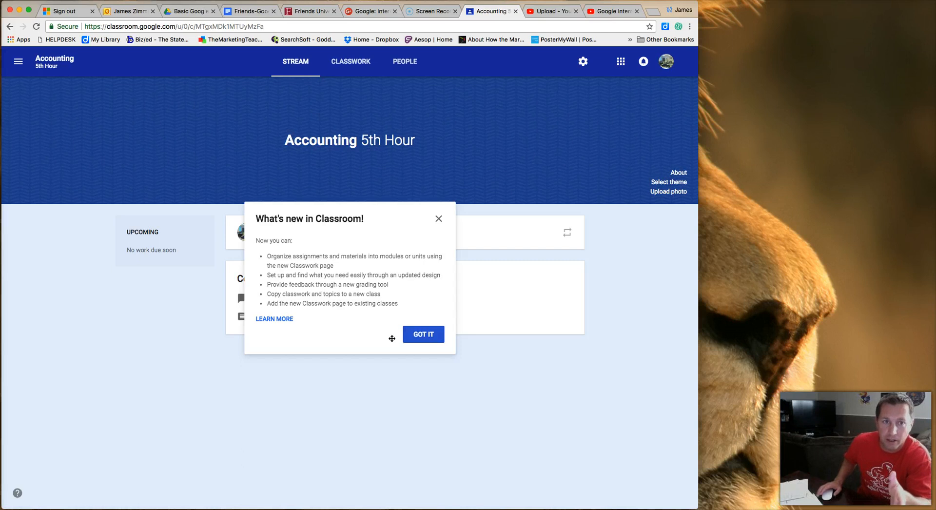
# Dismiss the what's-new notice, check the class code under About, and bring up the theme choices.
pyautogui.click(418, 334)
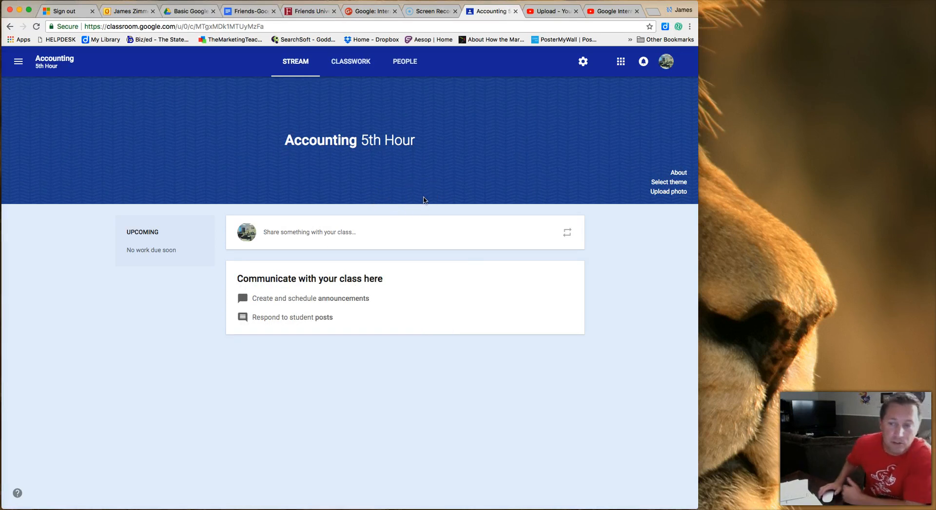
pyautogui.click(678, 174)
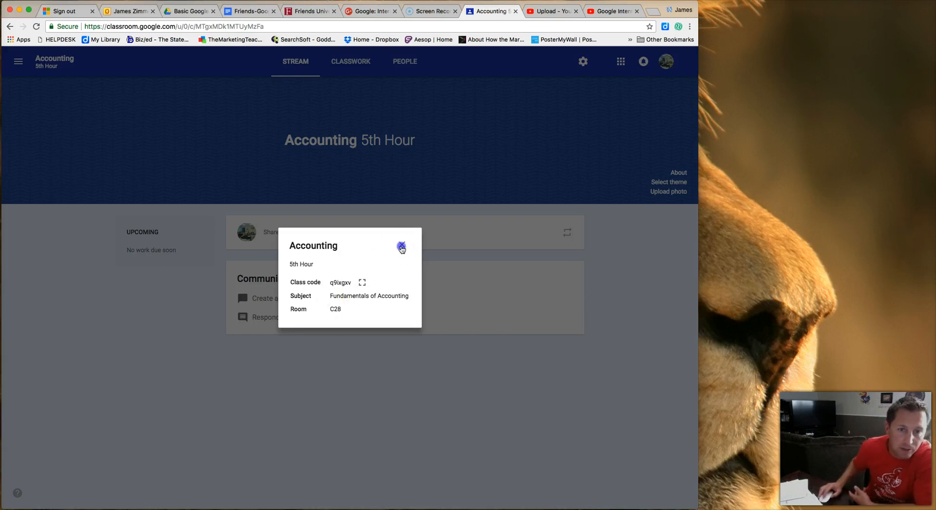
pyautogui.click(403, 247)
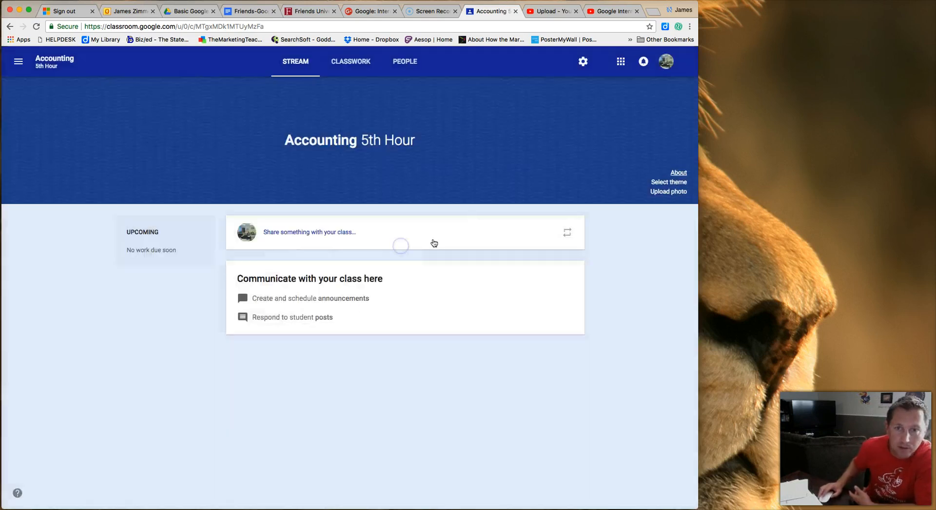
pyautogui.click(677, 183)
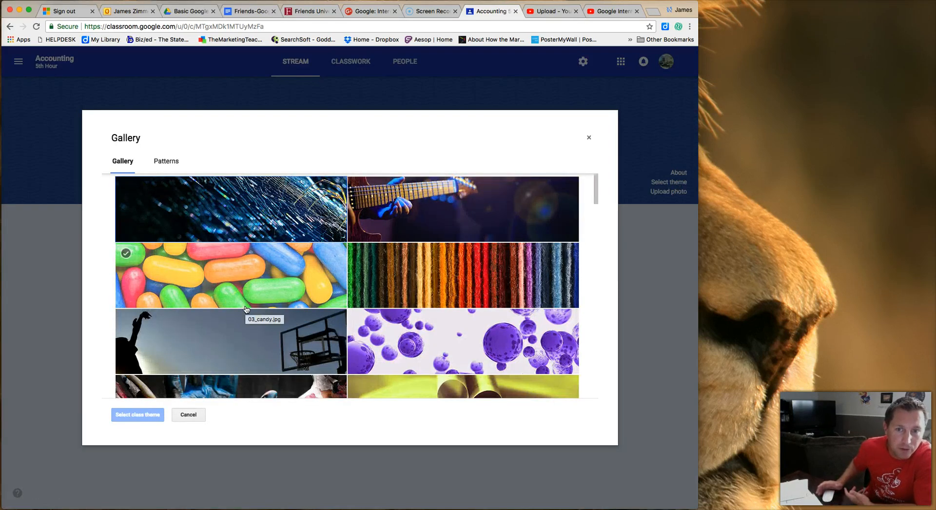
# Preview the pattern themes, apply the candy photo theme from Gallery, and start a banner photo upload.
pyautogui.click(169, 161)
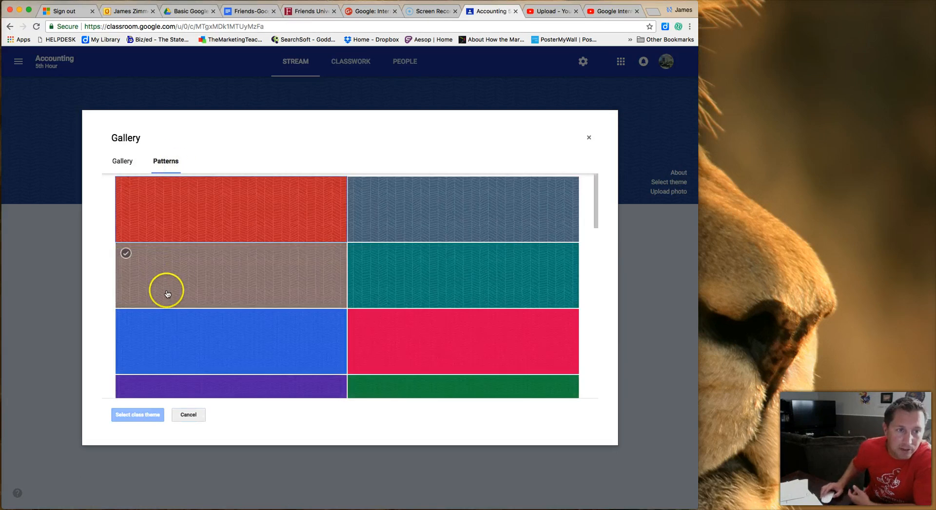
pyautogui.click(125, 165)
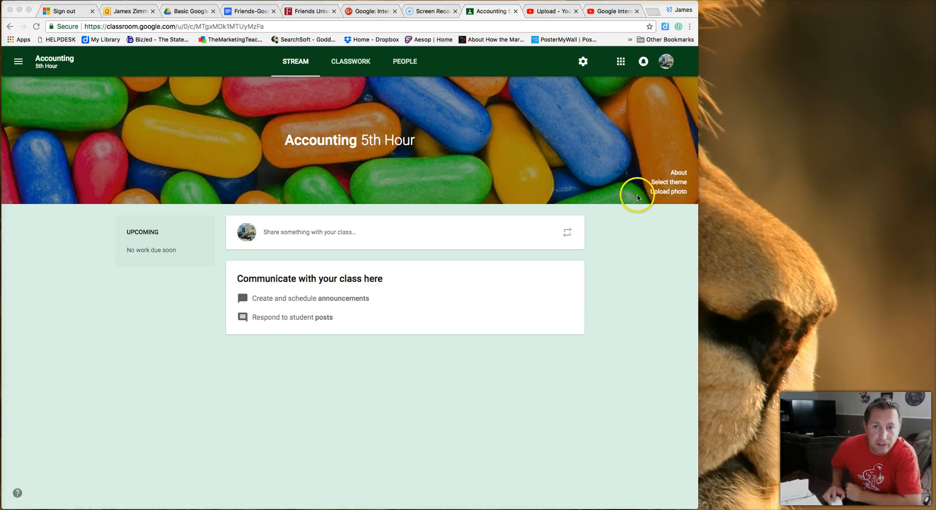
pyautogui.click(667, 192)
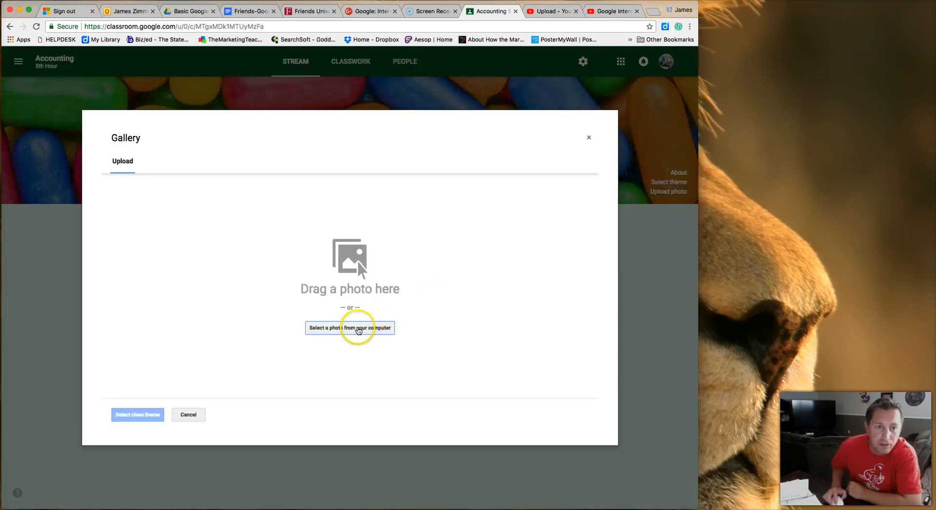
# Look in the Photos folder for a banner image, then cancel and keep the candy banner.
pyautogui.click(359, 328)
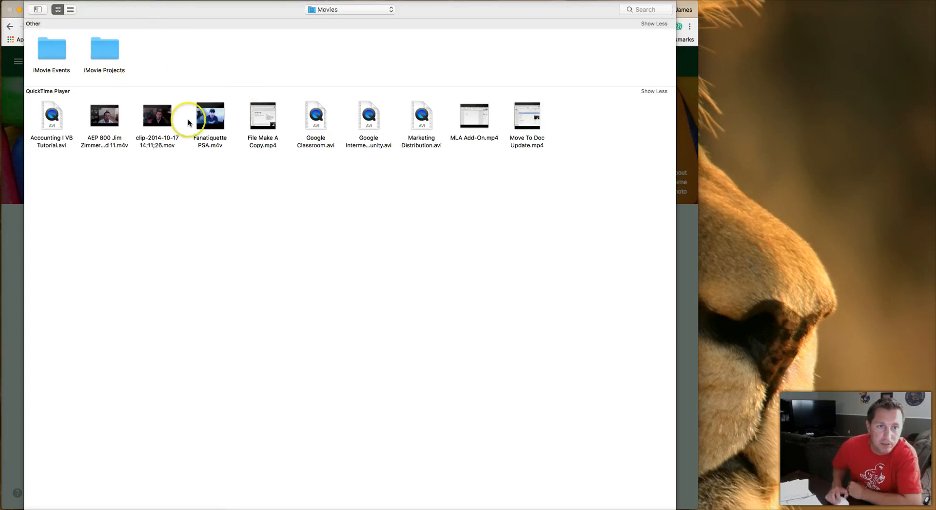
pyautogui.click(390, 9)
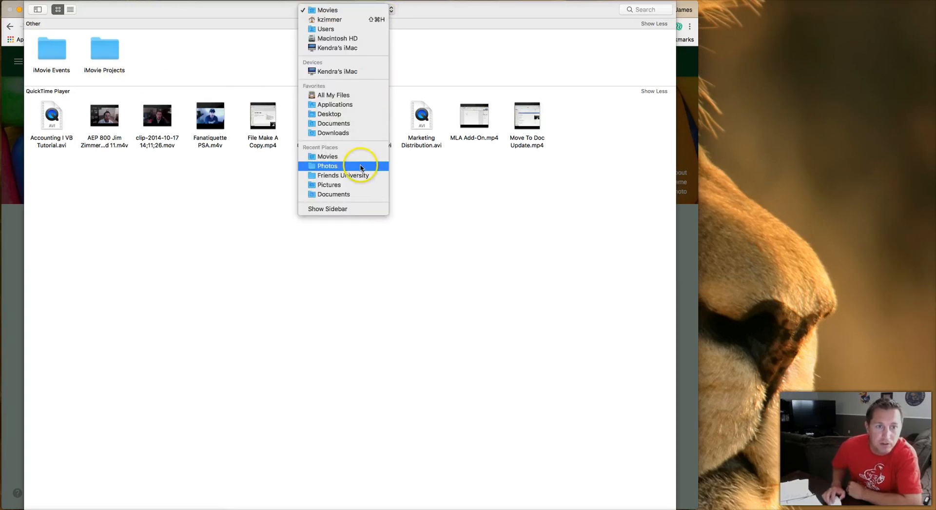
pyautogui.click(358, 166)
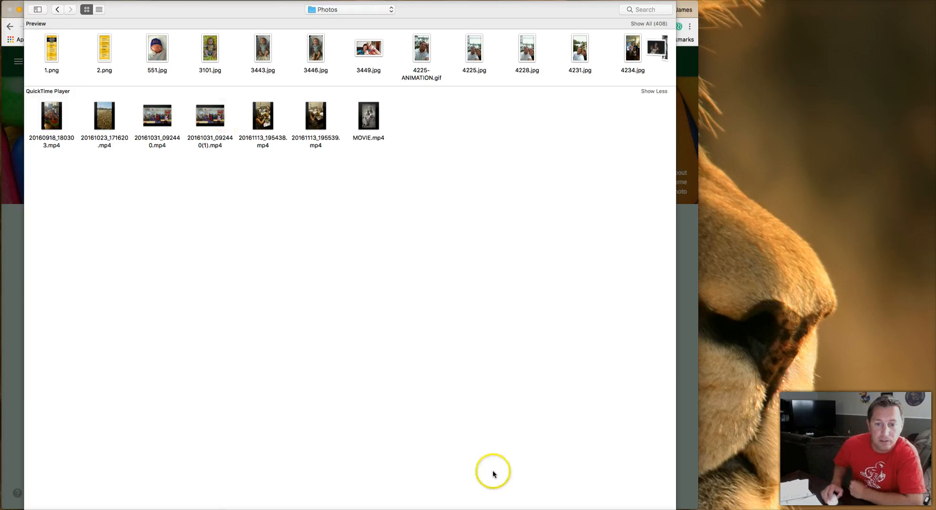
pyautogui.press('Escape')
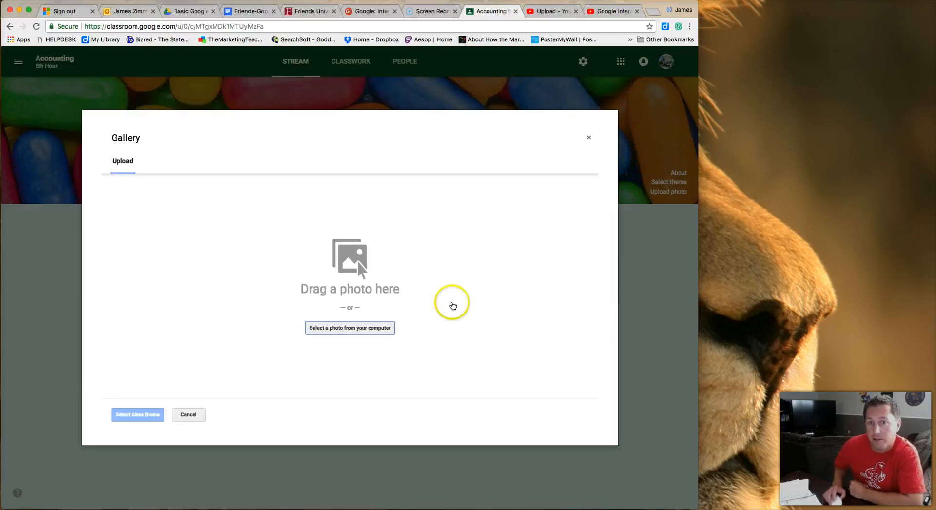
pyautogui.click(586, 141)
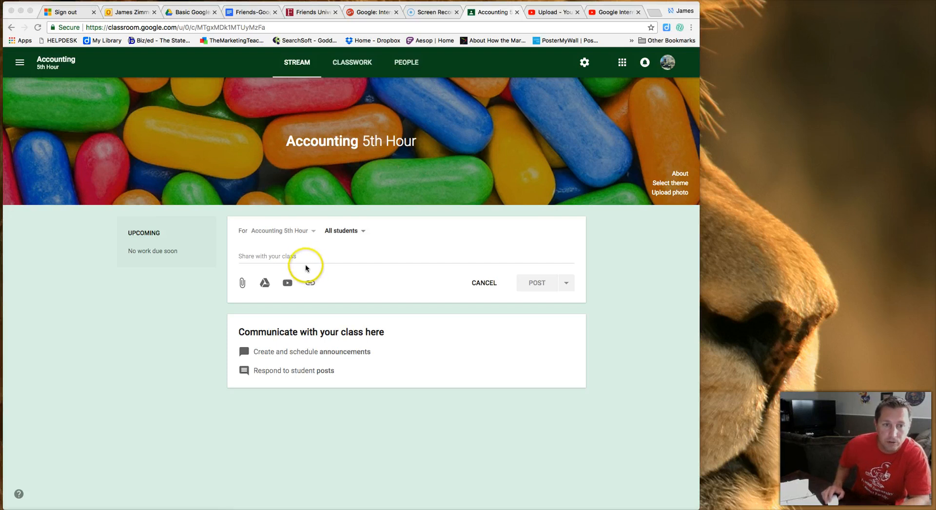
# Write a class announcement reading 'General Journal' and begin attaching a file.
pyautogui.click(277, 257)
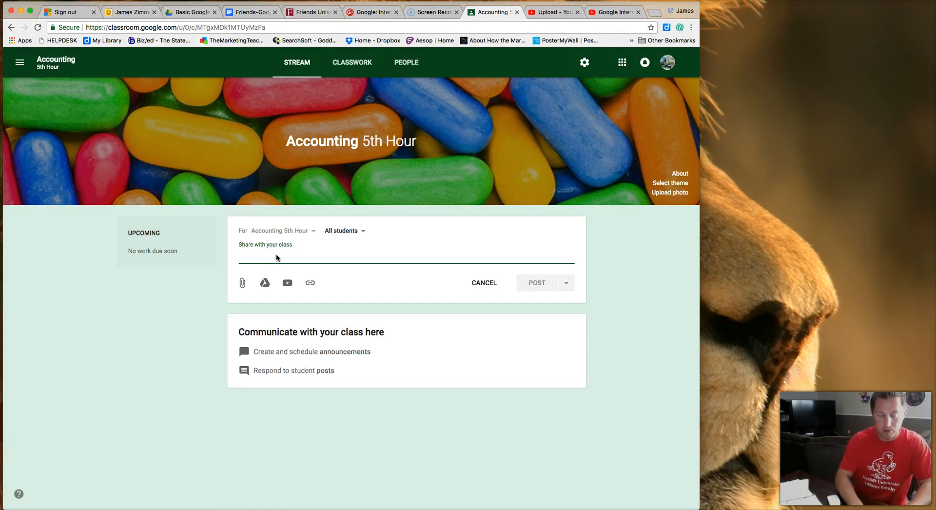
pyautogui.write('General')
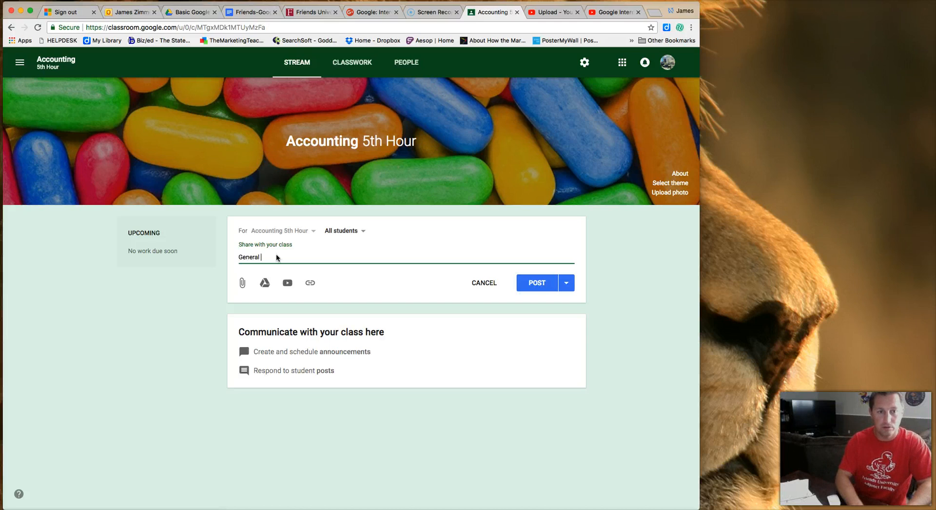
pyautogui.write(' Journal')
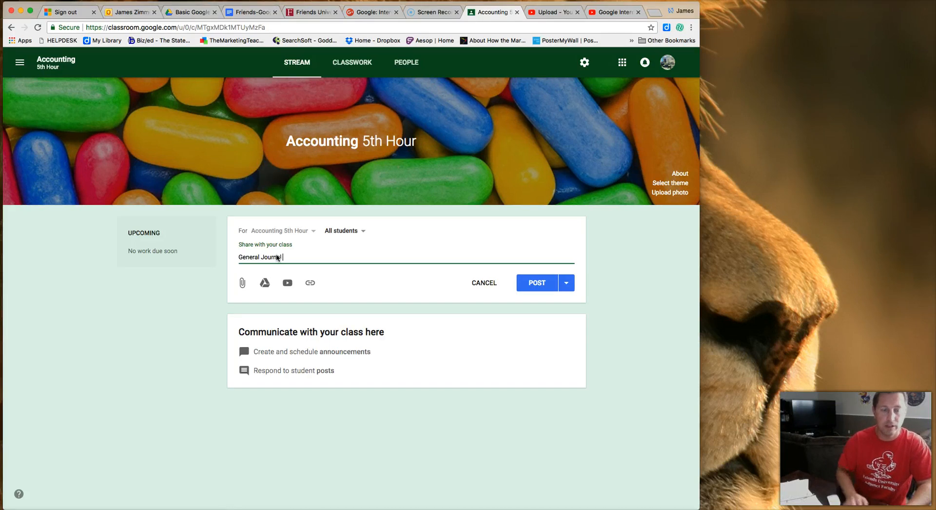
pyautogui.click(242, 286)
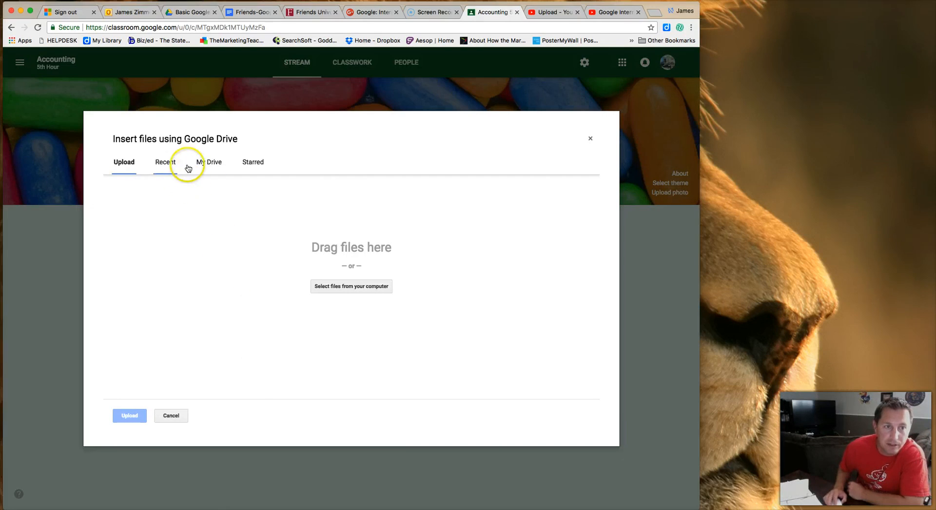
# Attach the Chapter 3 General Journal Transactions slides from My Drive > All Files > Accounting I > Accounting.
pyautogui.click(210, 166)
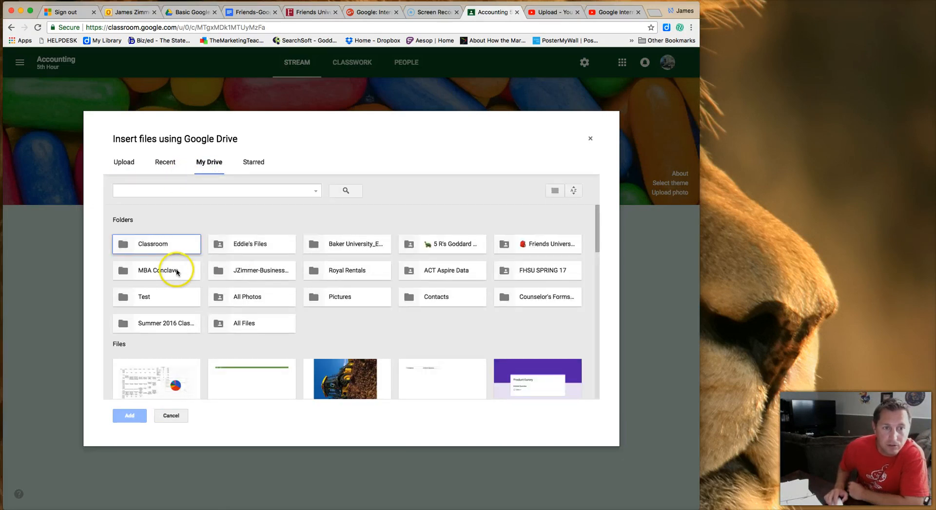
pyautogui.doubleClick(236, 323)
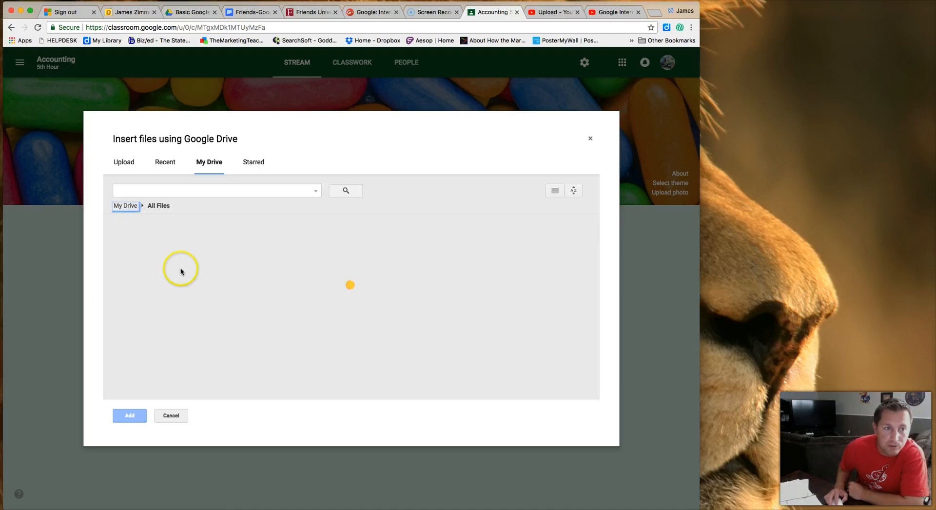
pyautogui.doubleClick(170, 285)
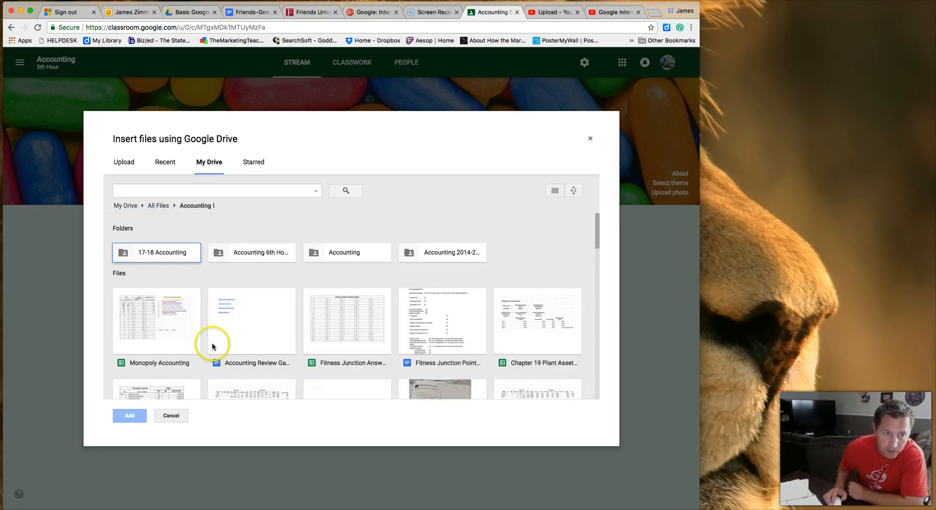
pyautogui.click(355, 329)
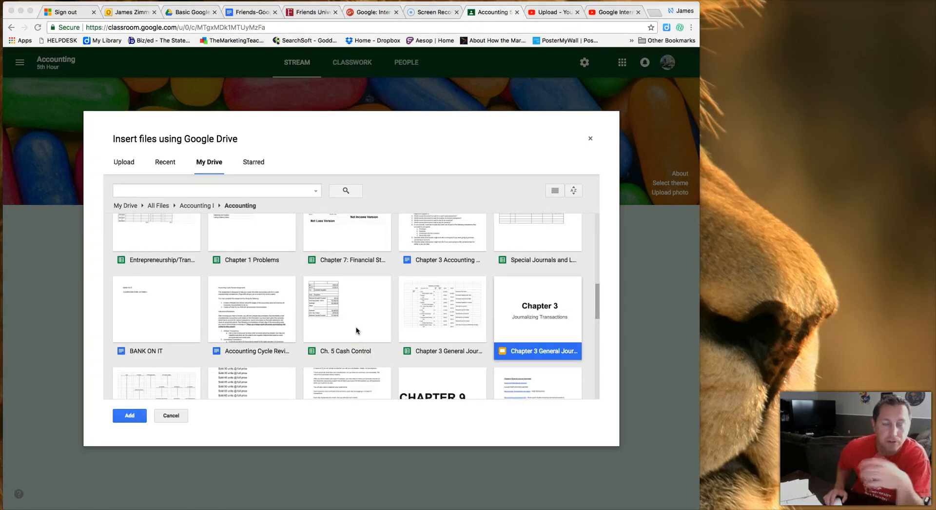
pyautogui.click(408, 329)
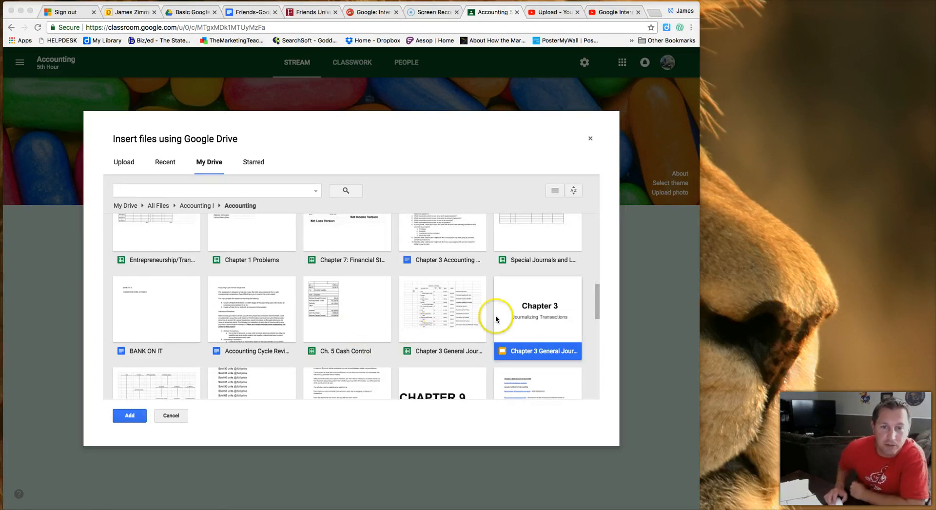
pyautogui.doubleClick(532, 322)
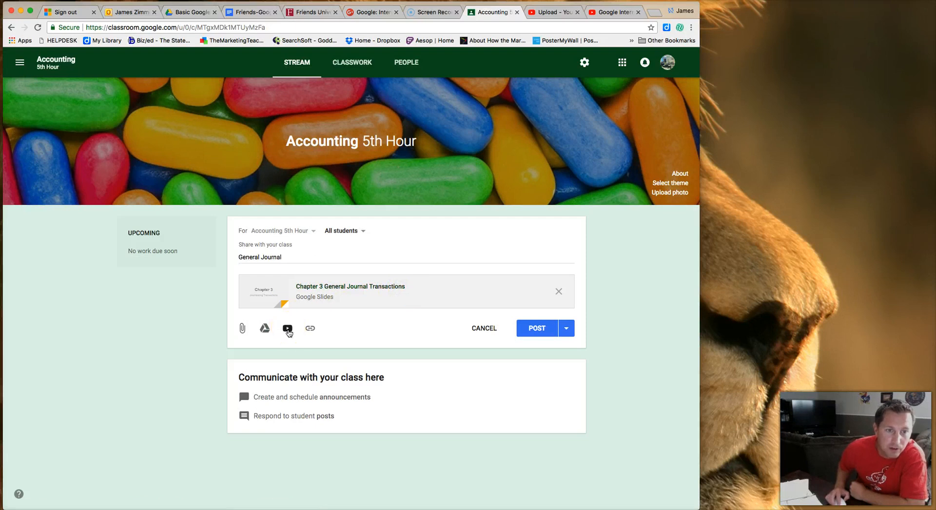
pyautogui.click(287, 330)
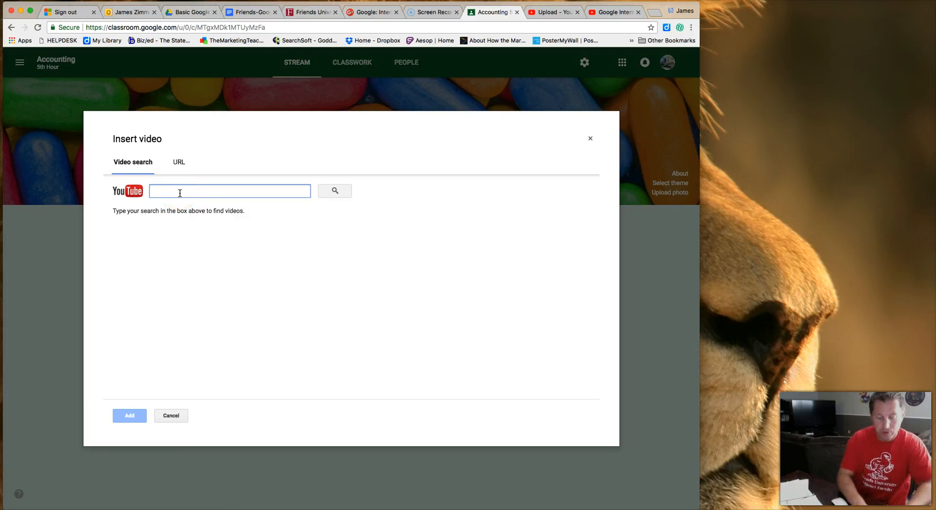
# Search YouTube for 'Using' and attach the video 'How to Make a Journal Entry'.
pyautogui.write('Using the General Journal')
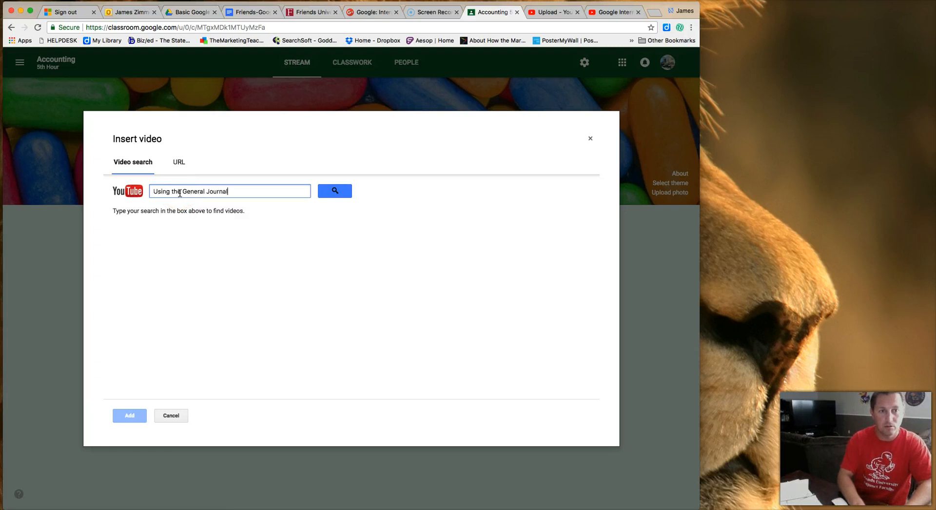
pyautogui.press('Return')
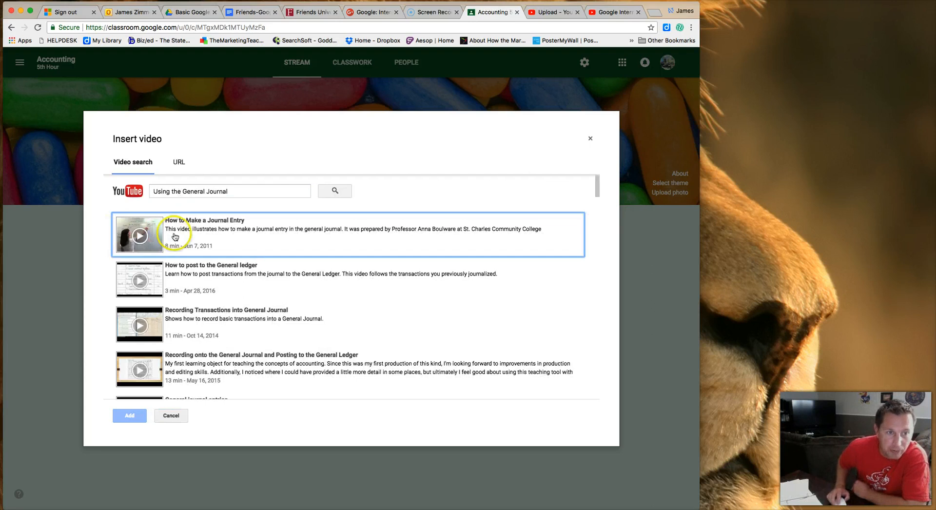
pyautogui.click(235, 231)
pyautogui.click(130, 415)
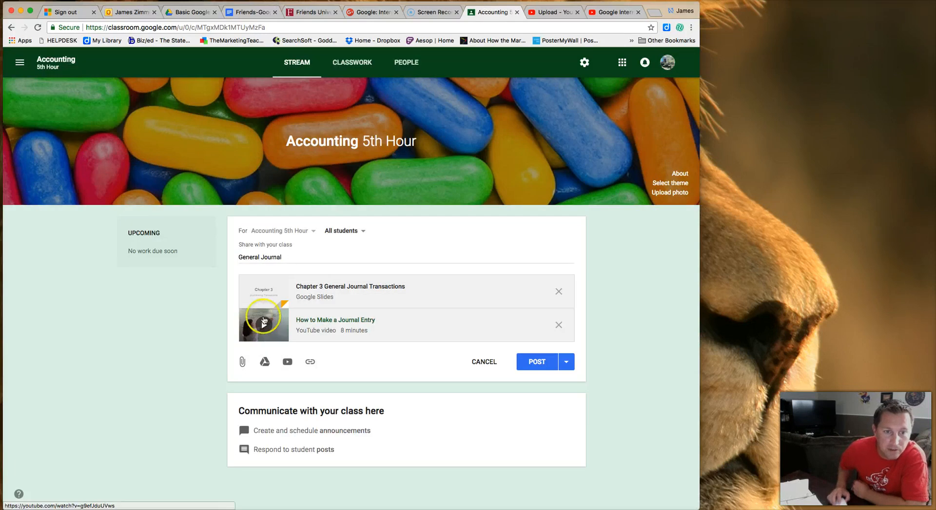
# Back out of adding a link and reveal the Post, Schedule and Save draft options.
pyautogui.click(310, 363)
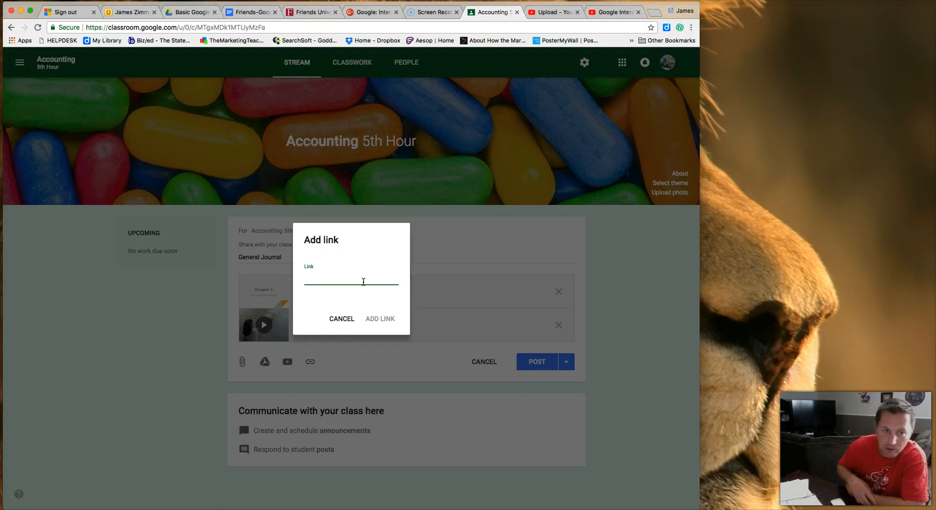
pyautogui.click(342, 319)
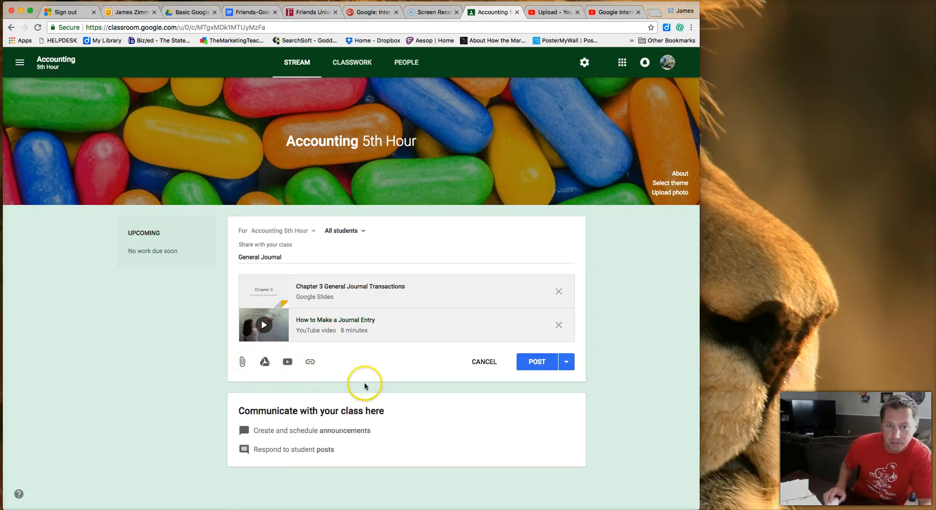
pyautogui.click(567, 363)
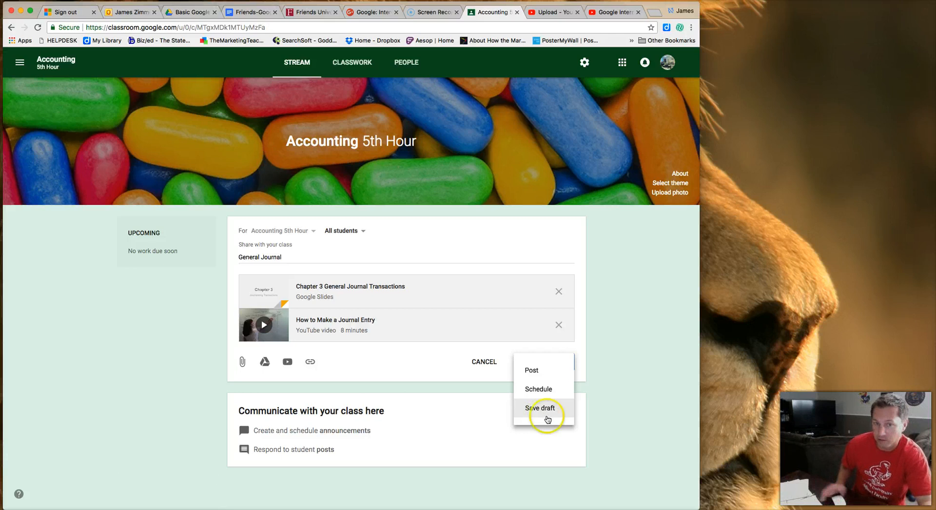
# Schedule the General Journal announcement for October 5, 2018 at 2:00 PM.
pyautogui.click(546, 394)
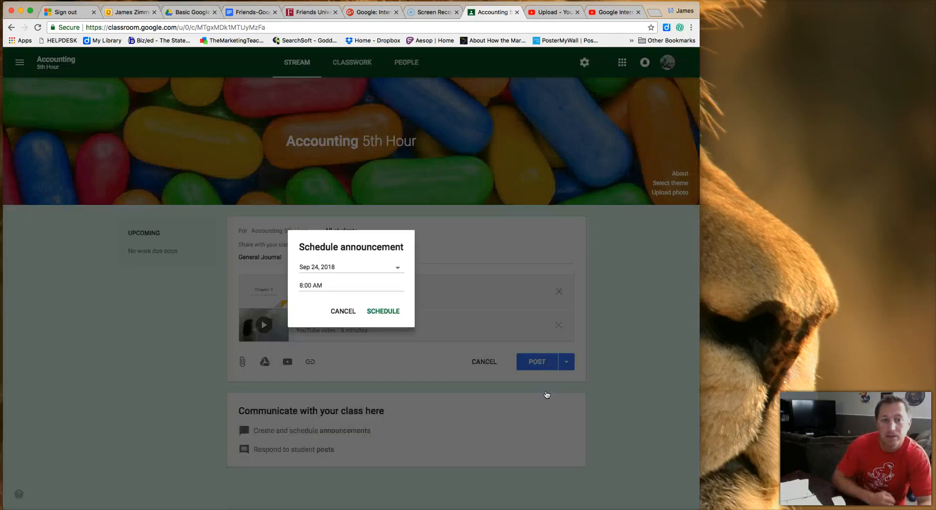
pyautogui.click(398, 267)
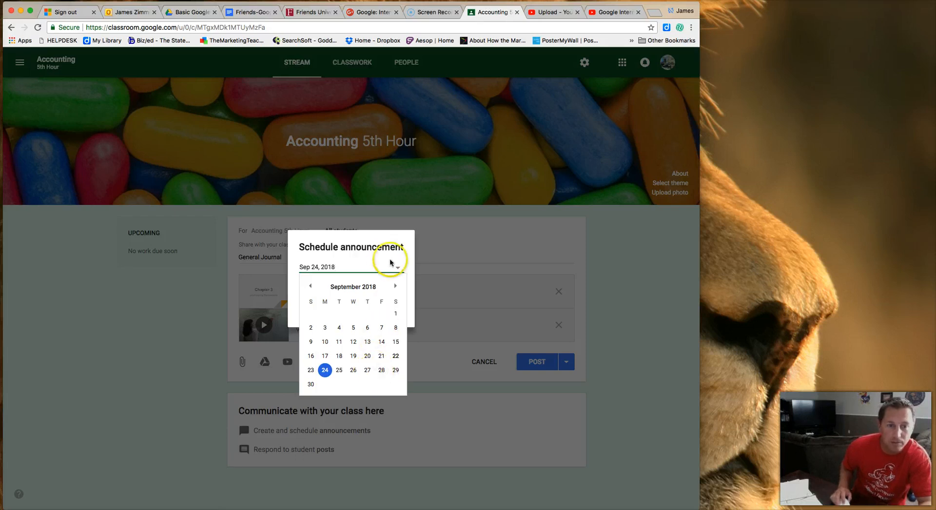
pyautogui.click(395, 286)
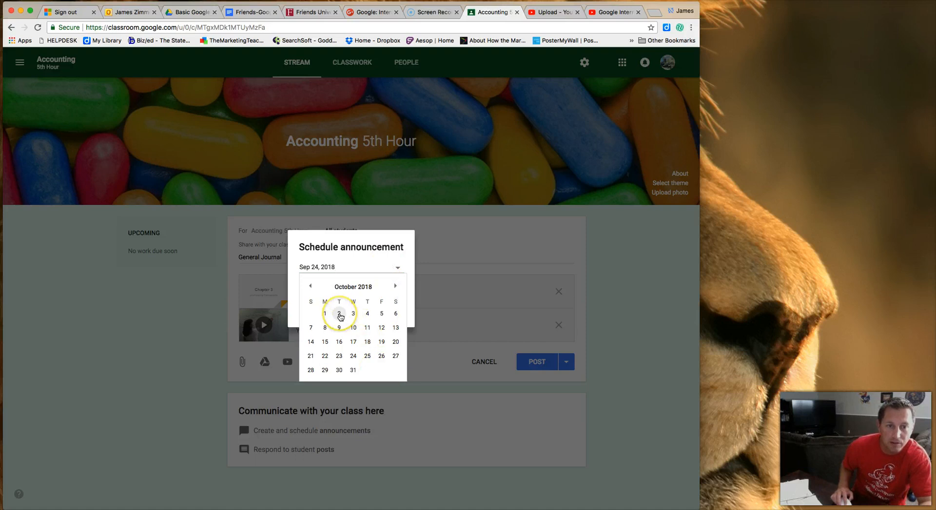
pyautogui.click(381, 314)
pyautogui.click(338, 289)
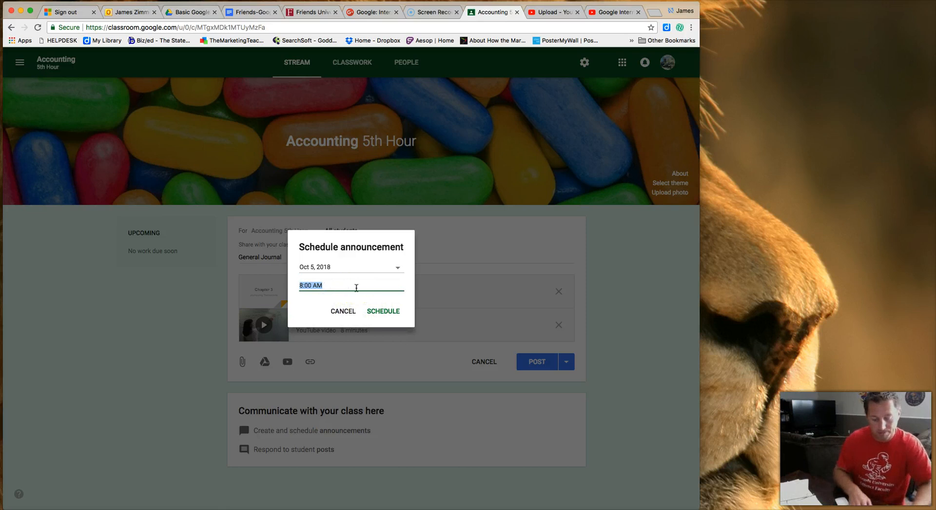
pyautogui.write('2')
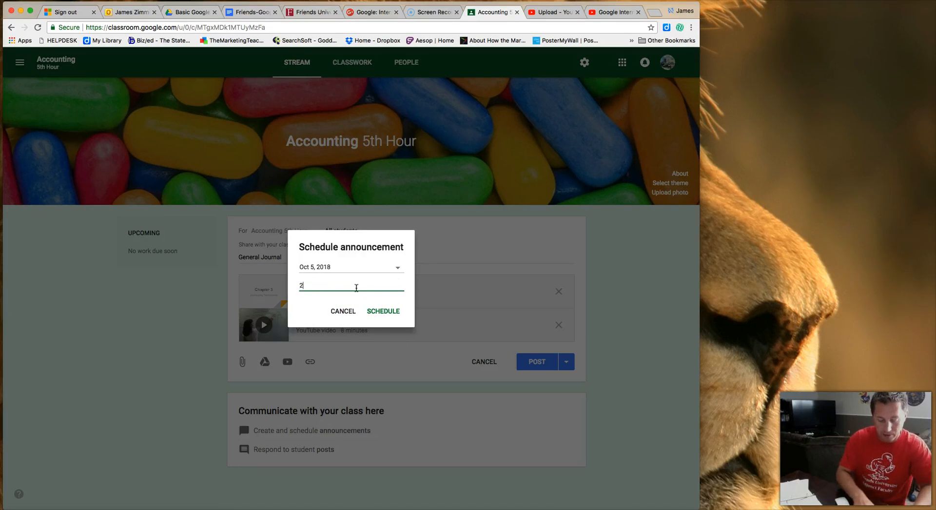
pyautogui.write(':00')
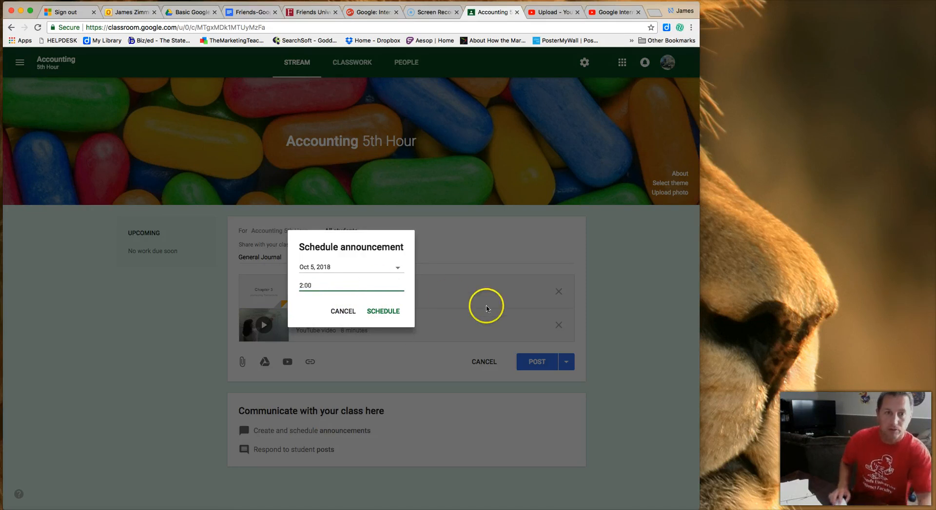
pyautogui.click(394, 314)
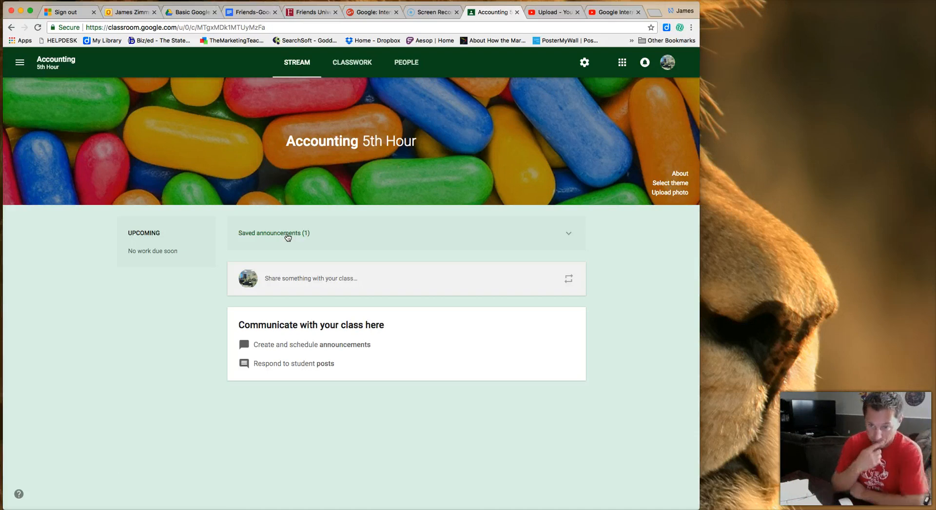
pyautogui.click(290, 233)
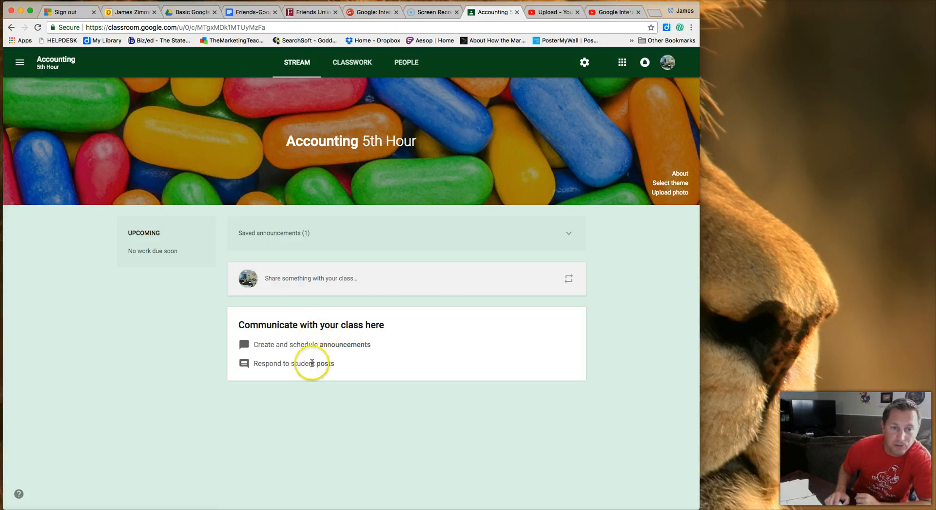
# Post the announcement 'General Journals are used for what?' to the Accounting 5th Hour stream.
pyautogui.click(319, 282)
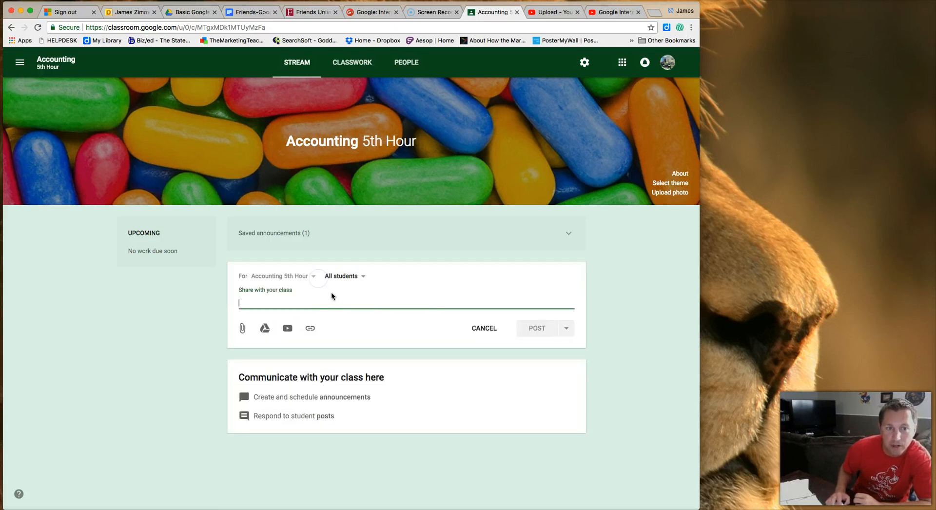
pyautogui.write('G')
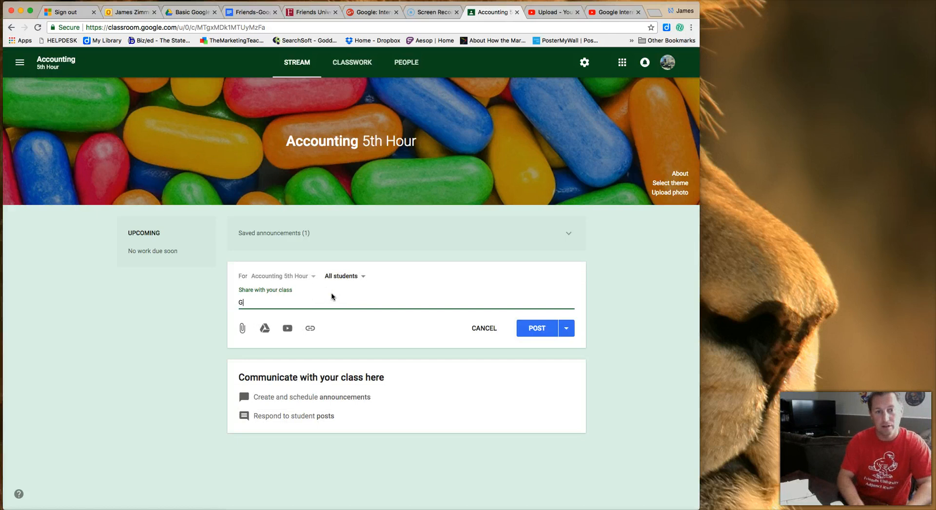
pyautogui.write('eneral Journal')
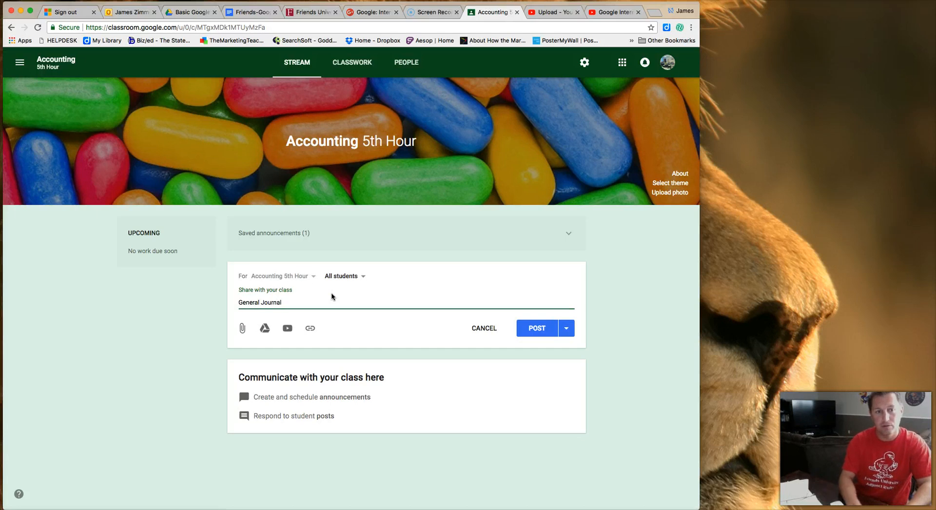
pyautogui.write('s are us')
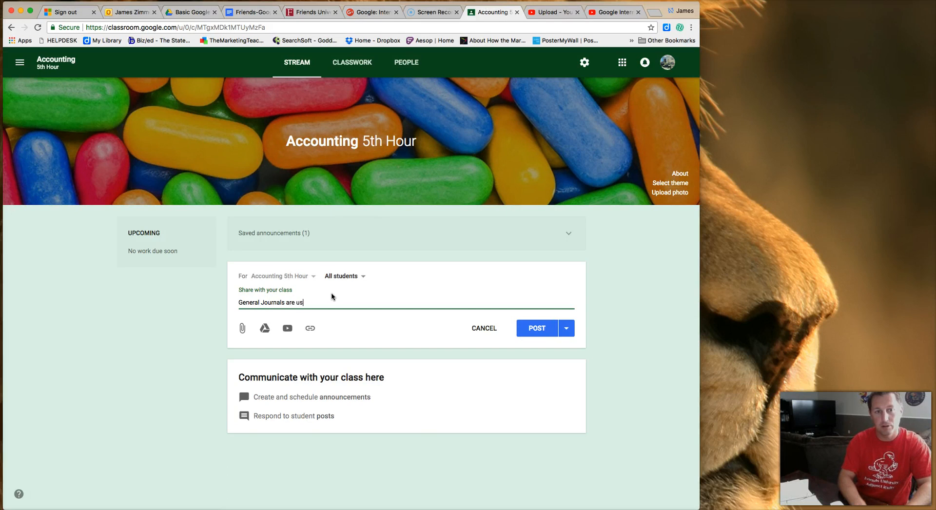
pyautogui.write('ed for what?')
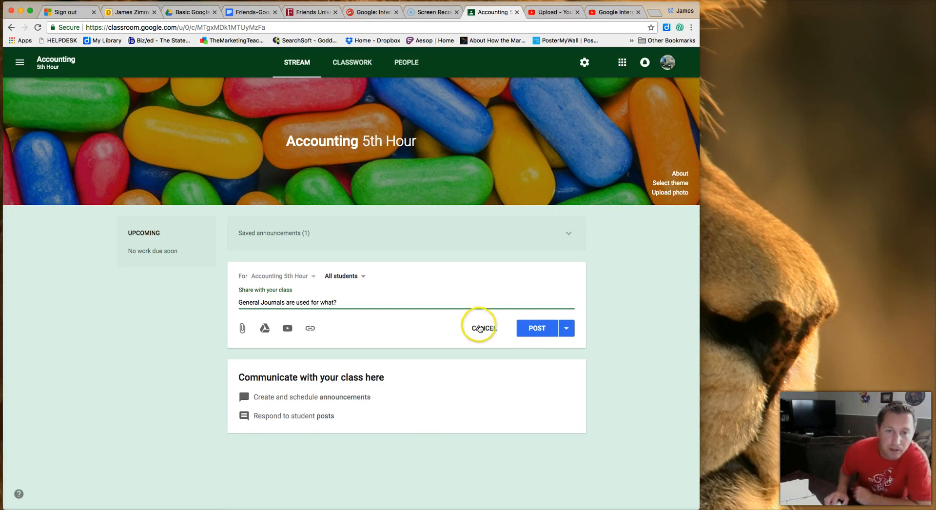
pyautogui.click(533, 329)
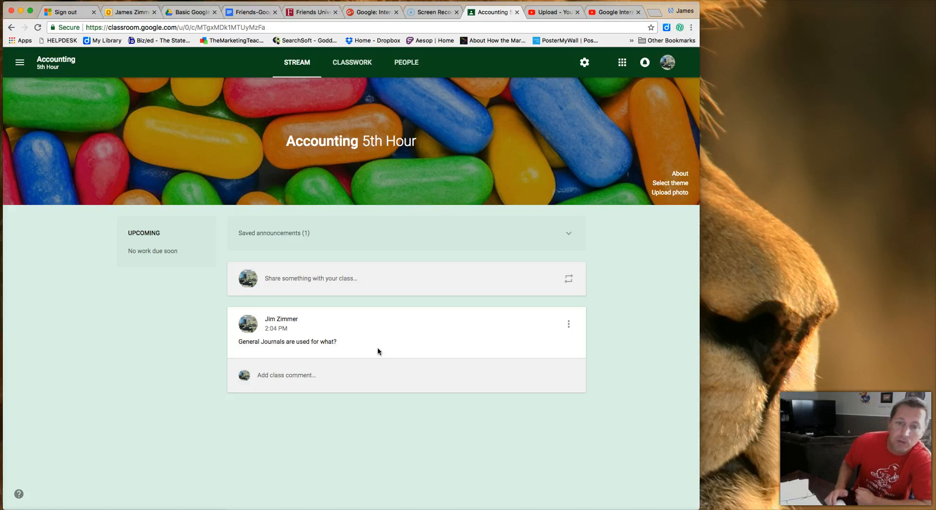
# Start another new announcement in the class stream's 'Share something with your class' box.
pyautogui.click(379, 347)
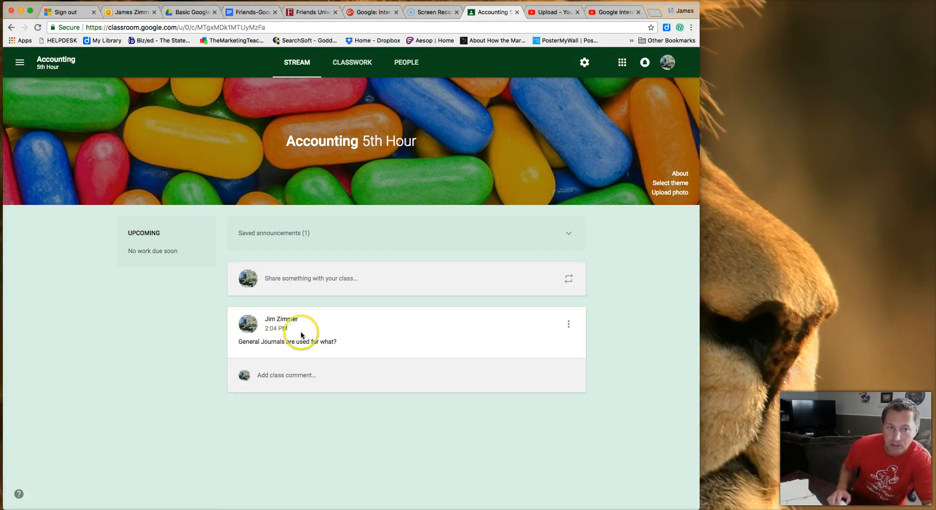
pyautogui.click(310, 279)
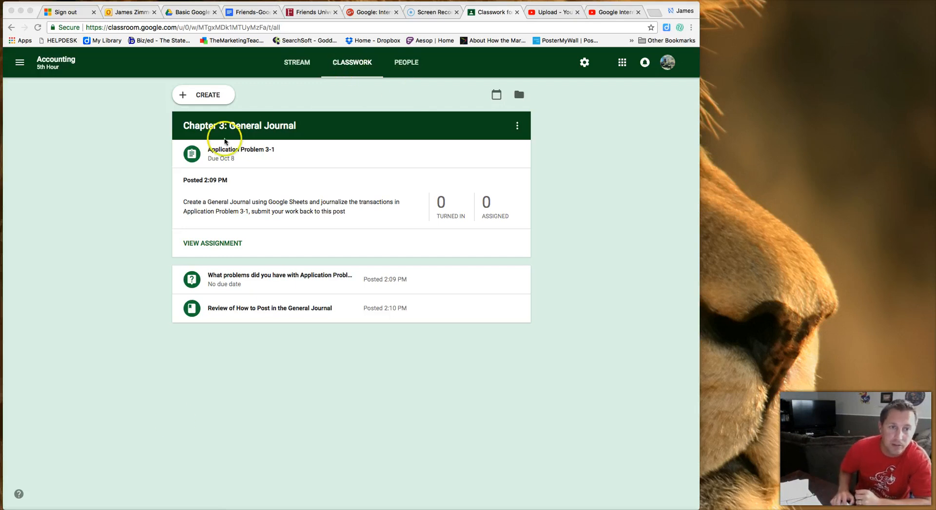
pyautogui.click(202, 96)
pyautogui.click(202, 97)
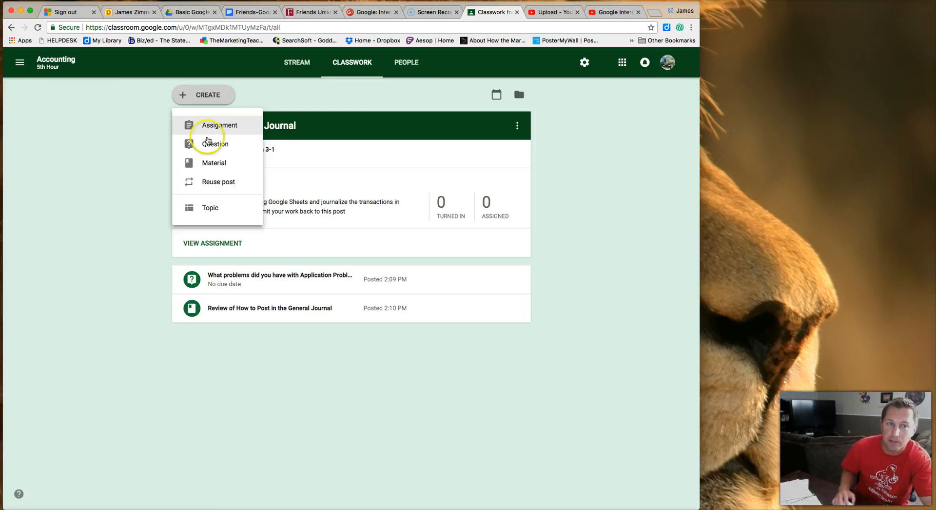
pyautogui.click(215, 209)
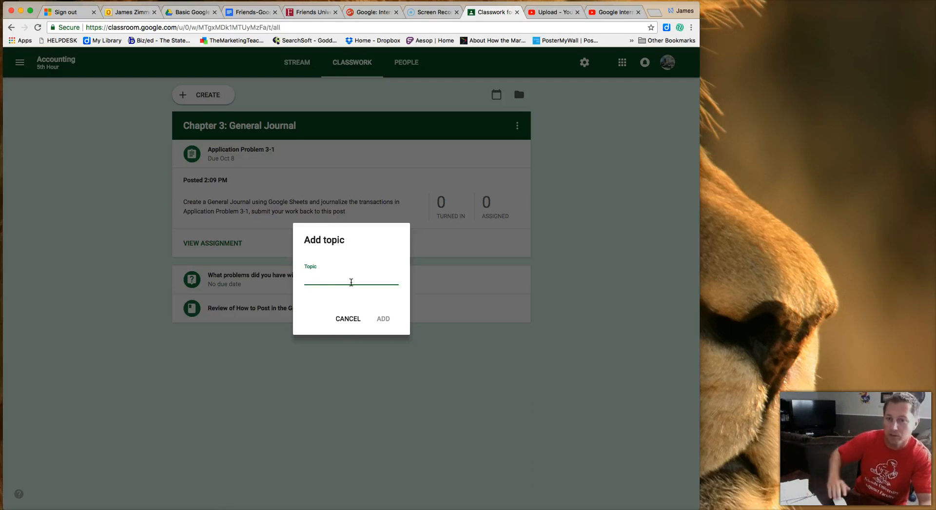
pyautogui.click(360, 285)
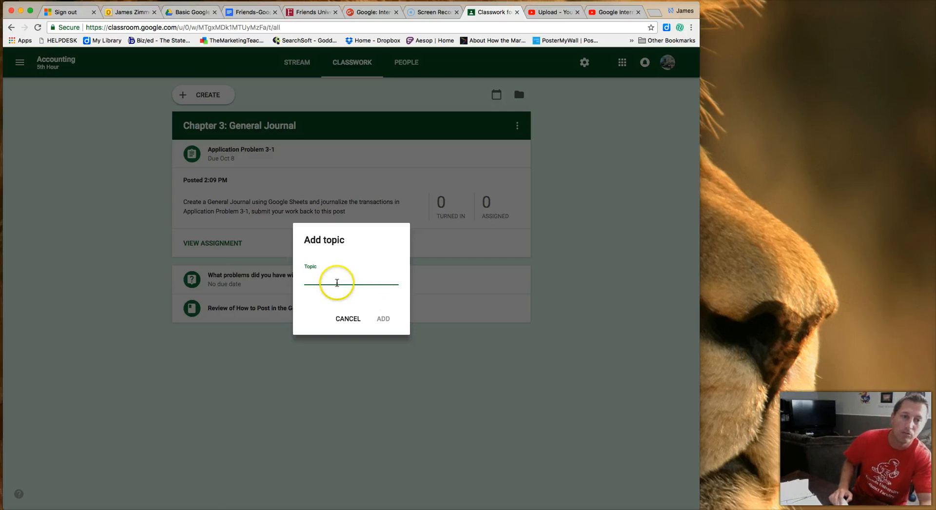
pyautogui.click(346, 318)
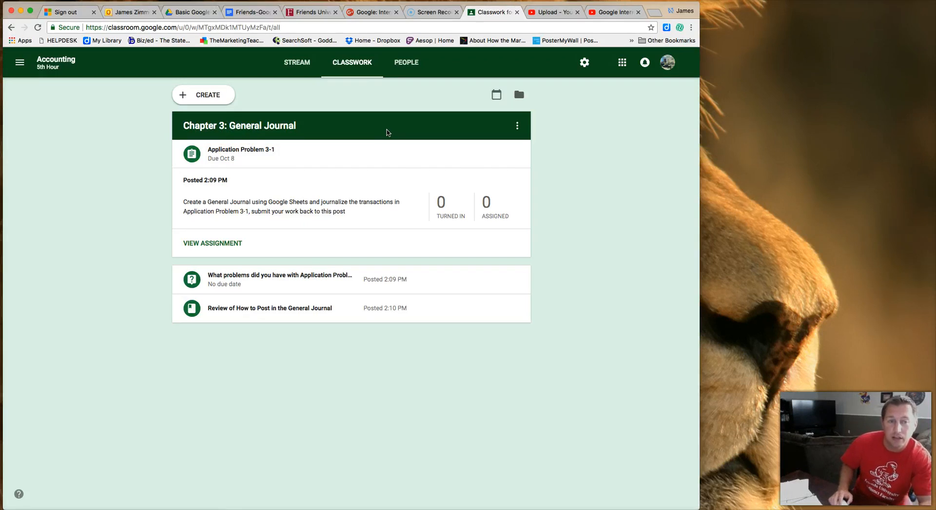
# Create a new blank assignment and place the cursor in its 100-point value.
pyautogui.click(210, 97)
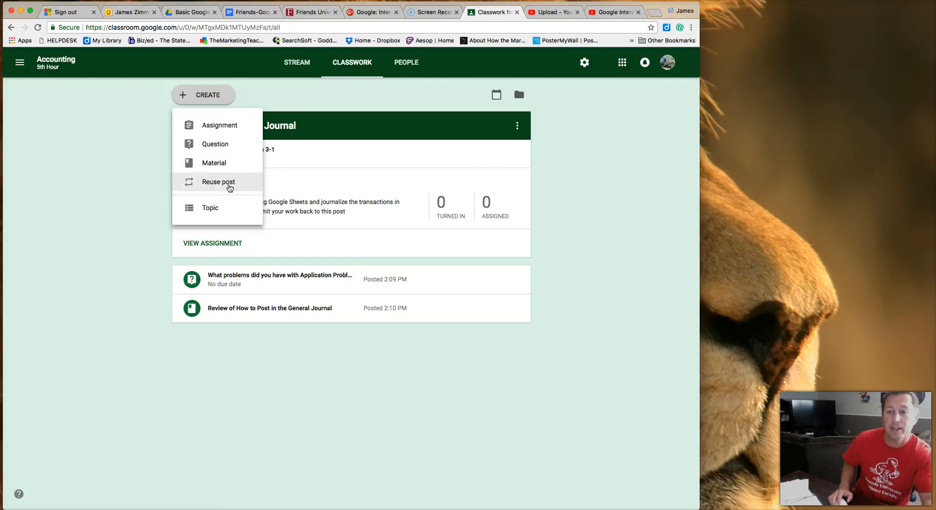
pyautogui.click(230, 131)
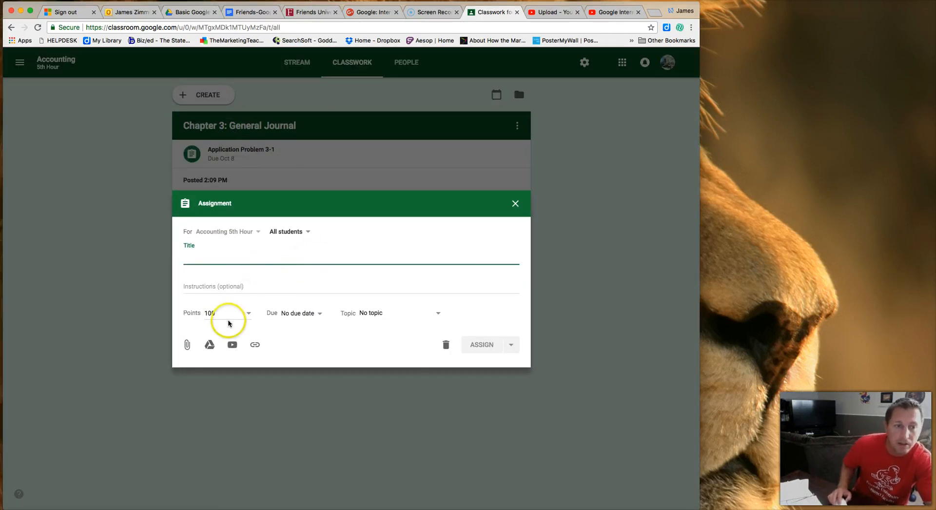
pyautogui.click(212, 315)
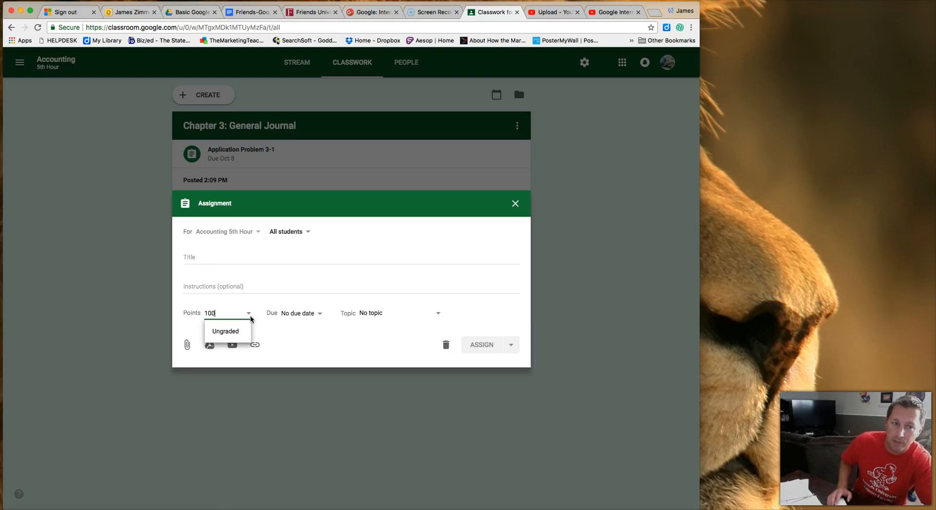
pyautogui.click(214, 315)
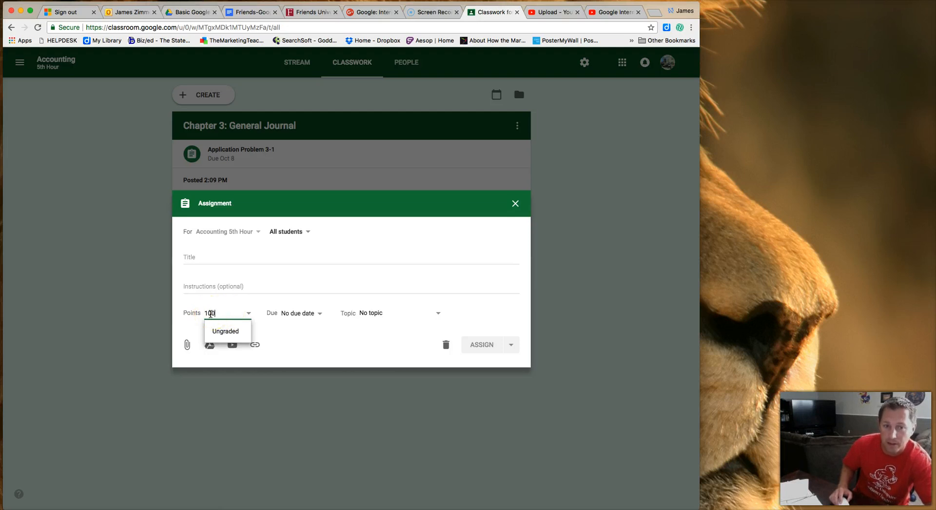
# Set the assignment's due date to November 21, 2018.
pyautogui.click(319, 318)
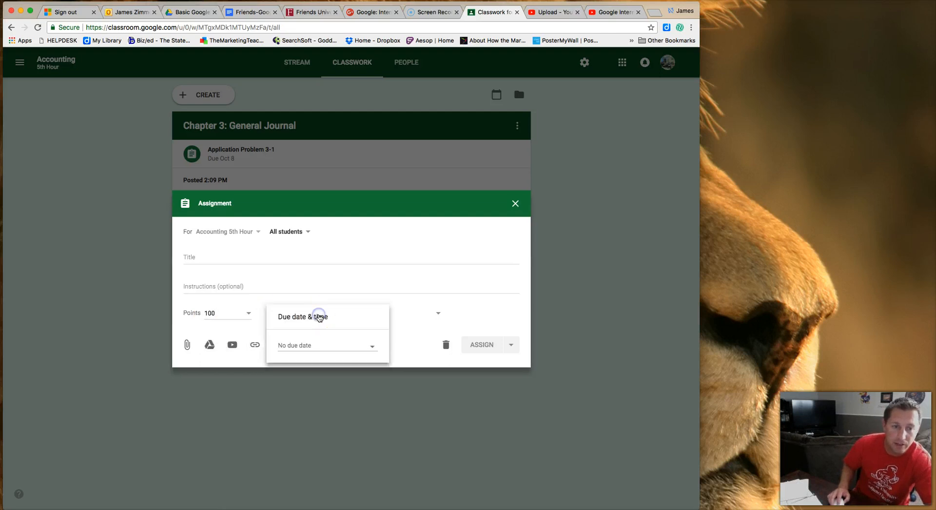
pyautogui.click(324, 351)
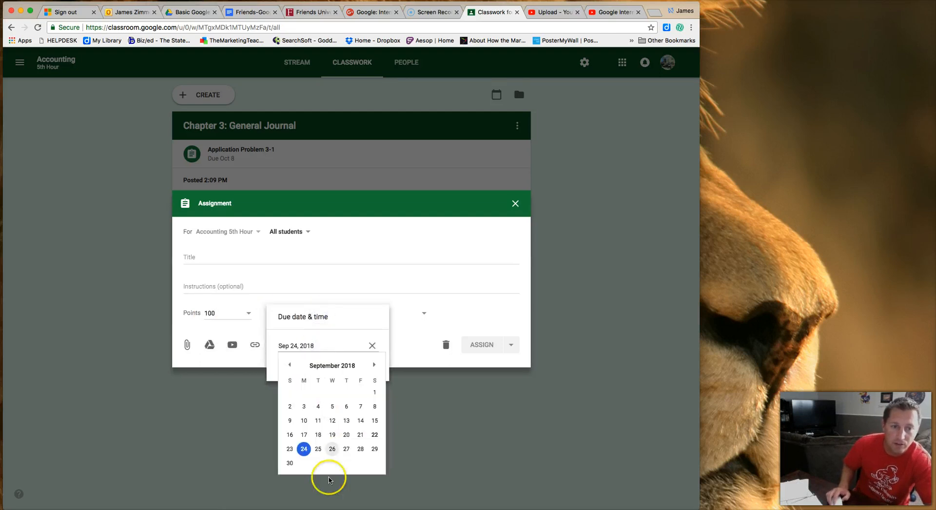
pyautogui.click(374, 365)
pyautogui.click(374, 365)
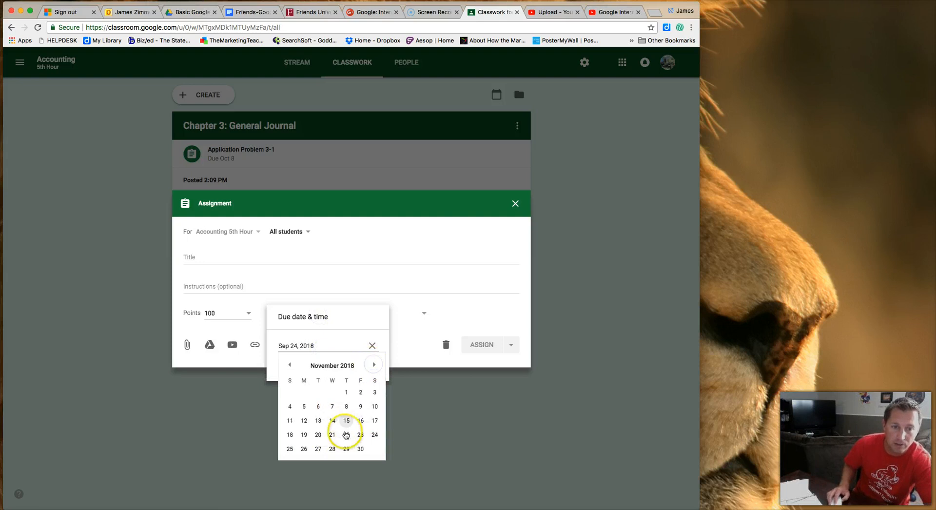
pyautogui.click(332, 435)
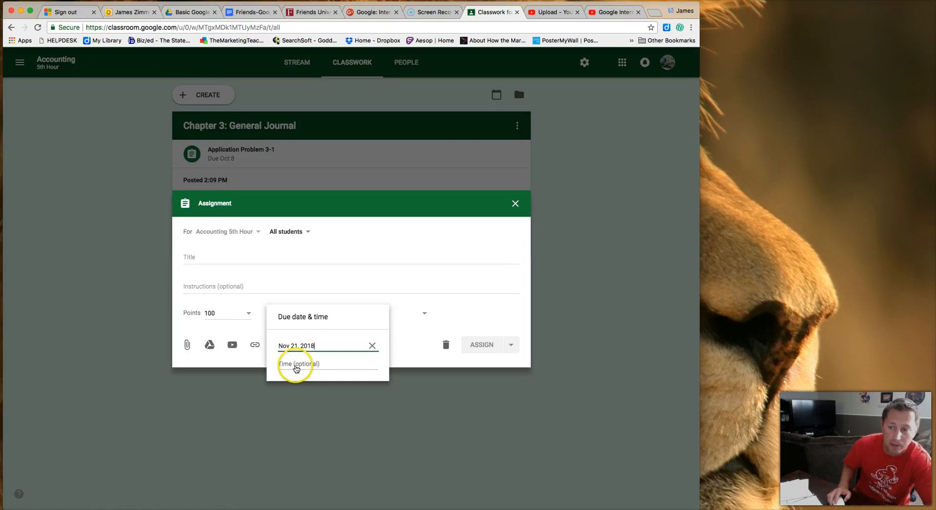
pyautogui.click(334, 300)
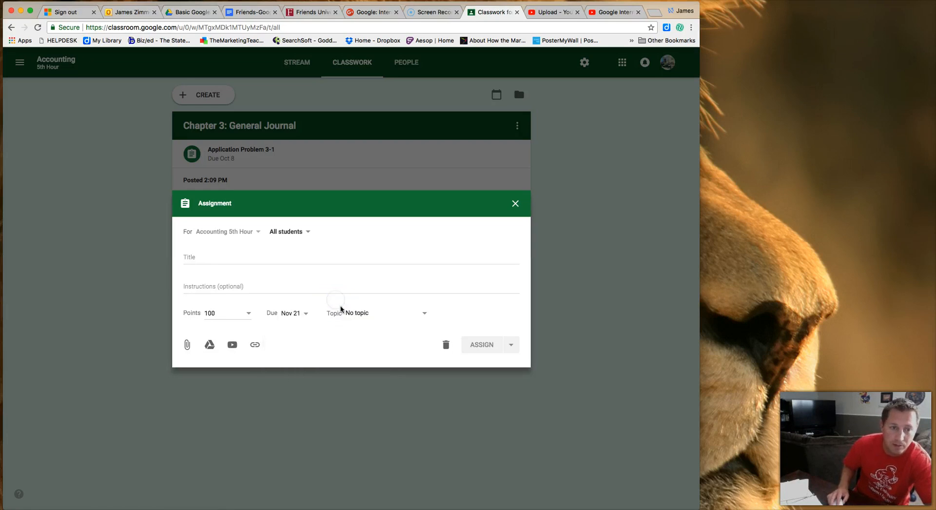
# File the assignment under the Chapter 3: General Journal topic.
pyautogui.click(414, 313)
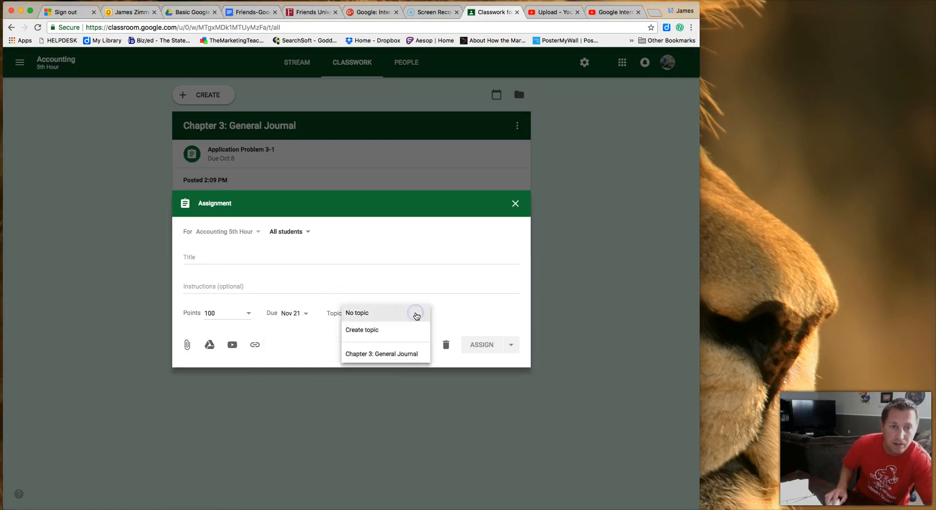
pyautogui.click(409, 359)
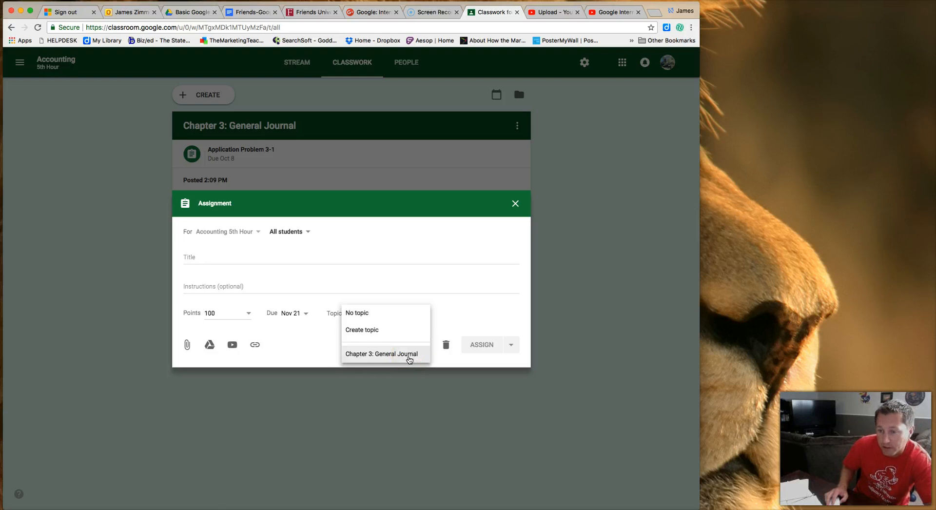
pyautogui.click(409, 360)
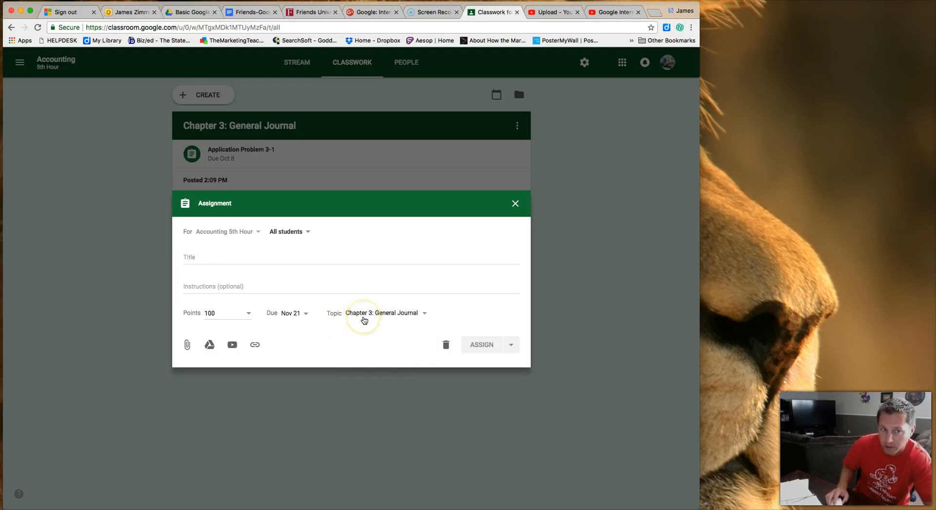
pyautogui.click(207, 256)
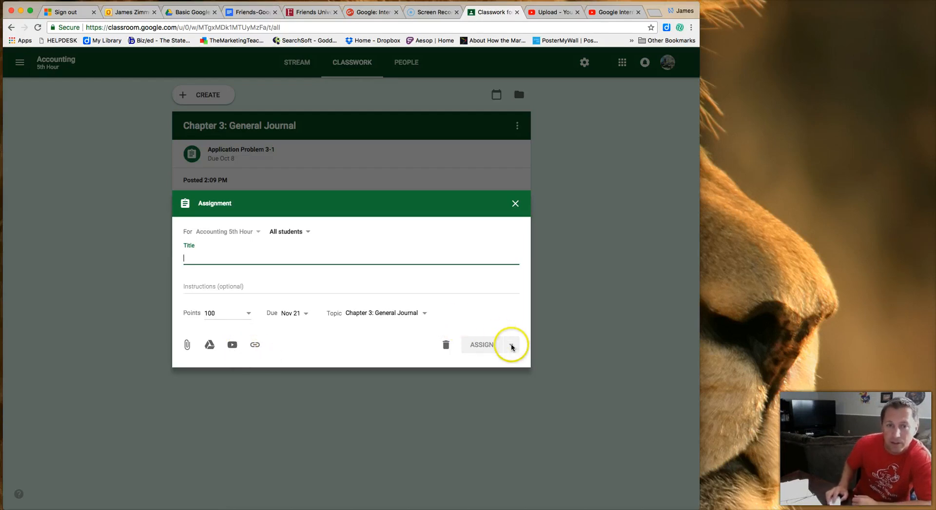
# Give the assignment a placeholder title and close it unpublished, keeping it as a draft.
pyautogui.click(363, 259)
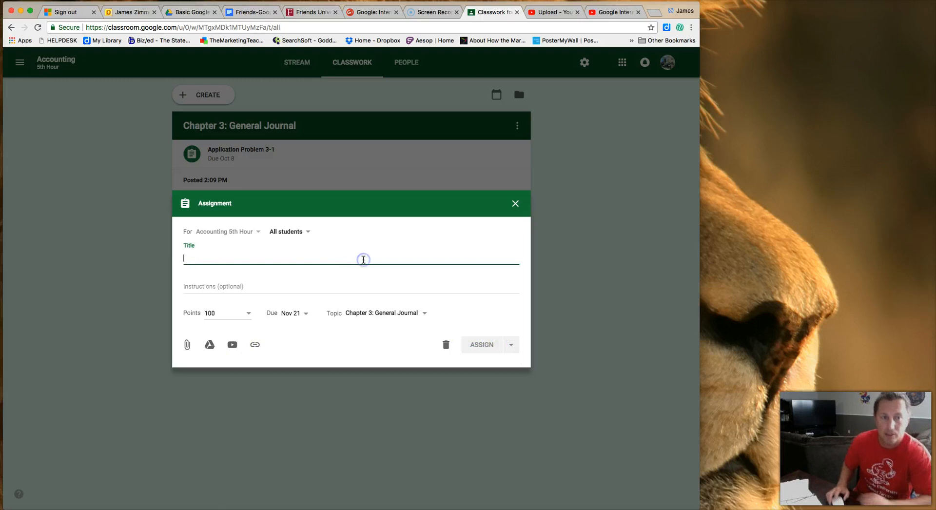
pyautogui.write('j;alksjd;kajks;lfjal;s')
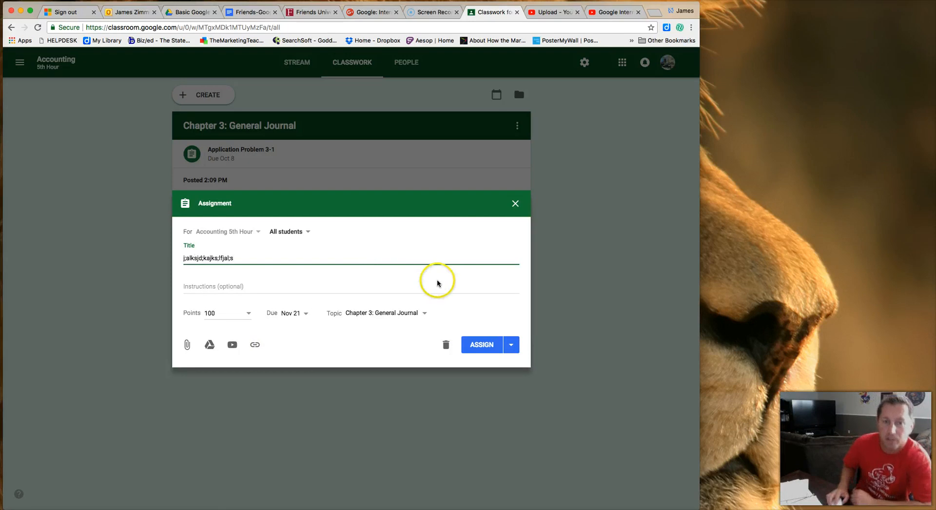
pyautogui.click(512, 346)
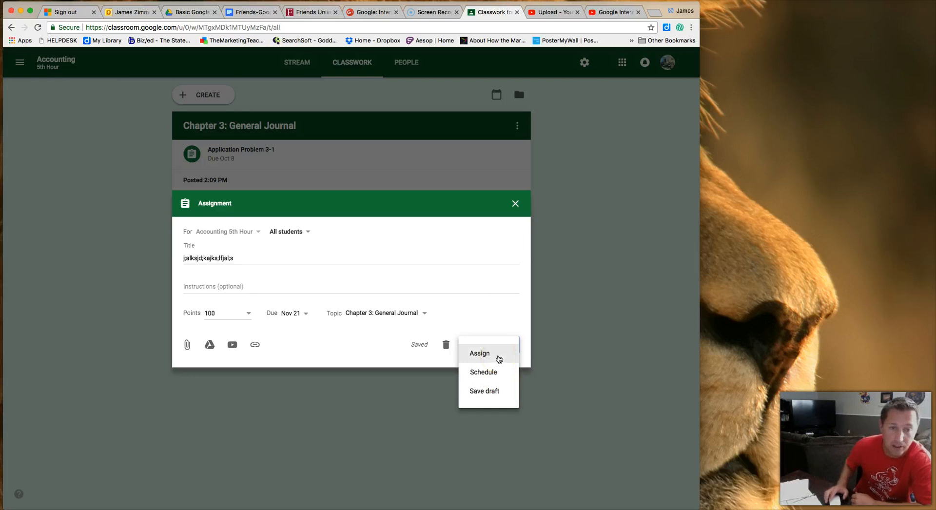
pyautogui.click(513, 214)
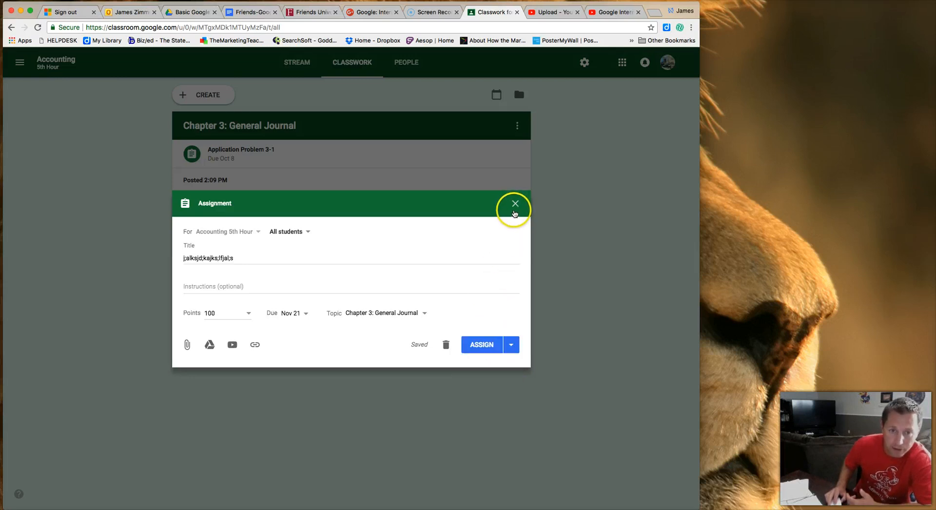
pyautogui.click(514, 205)
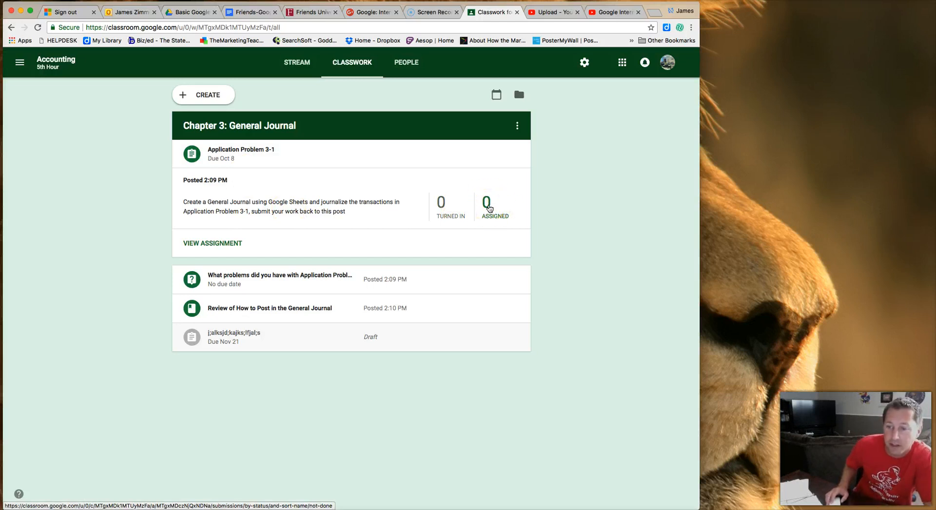
# Check Application Problem 3-1's student work, which has no students yet, then return to Classwork.
pyautogui.click(224, 247)
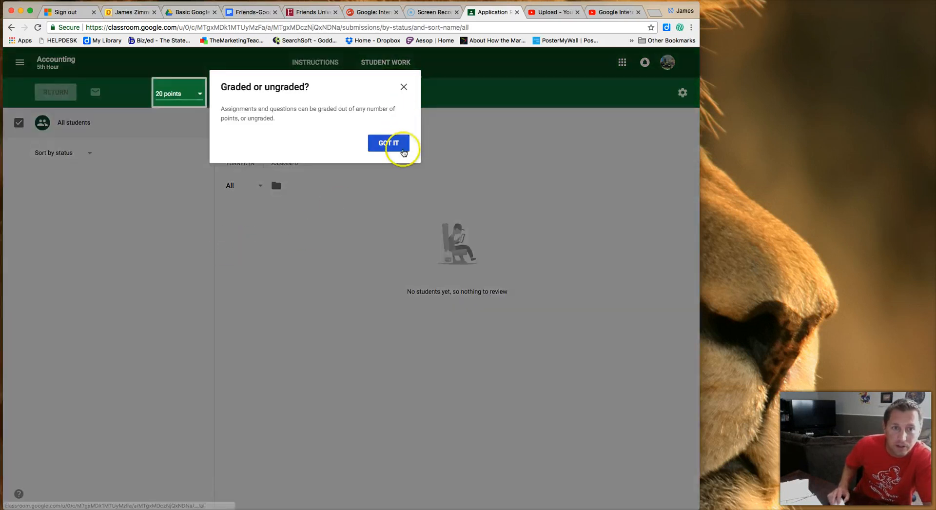
pyautogui.click(389, 143)
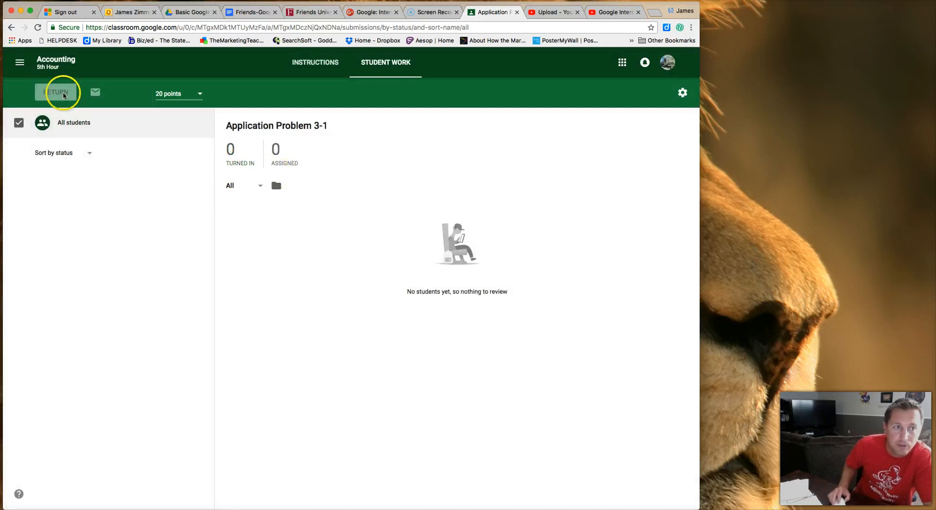
pyautogui.click(10, 28)
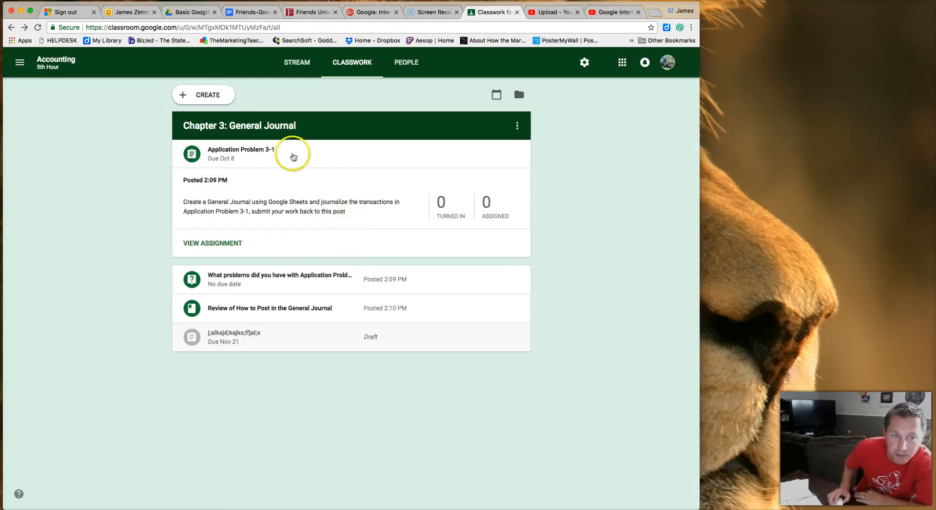
pyautogui.click(215, 96)
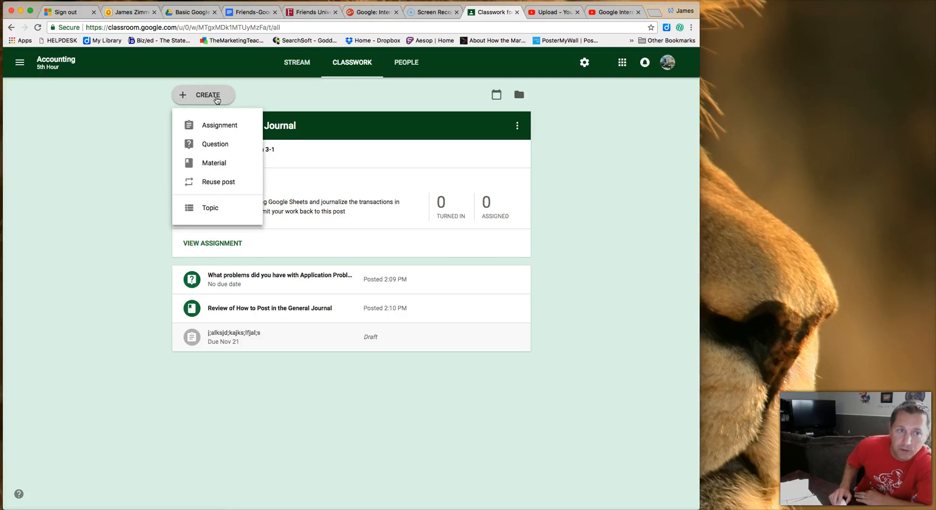
# Start a new Question post at 100 points, leaving due date and topic unset.
pyautogui.click(220, 148)
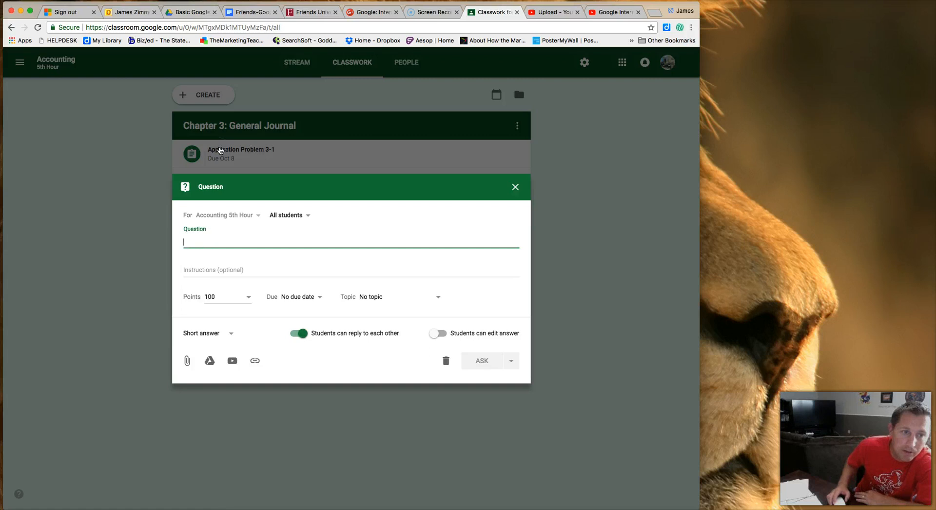
pyautogui.click(277, 229)
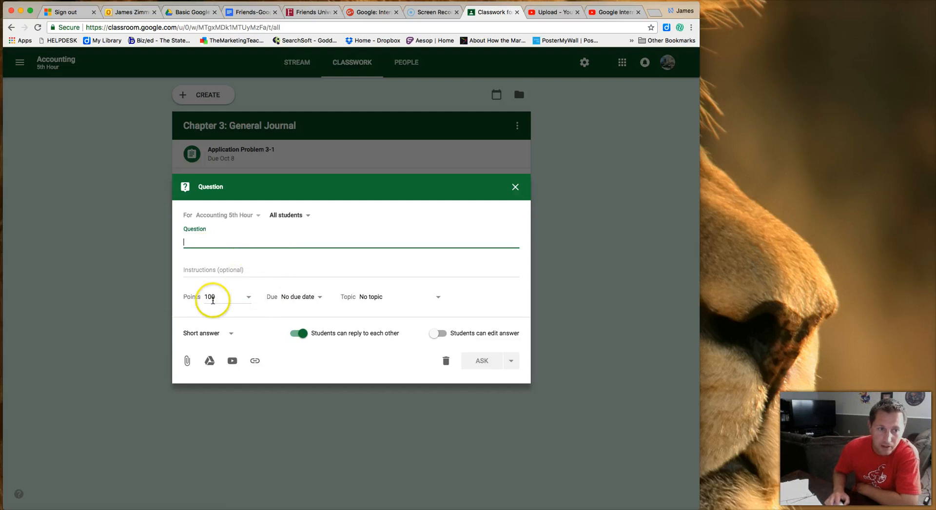
pyautogui.click(313, 299)
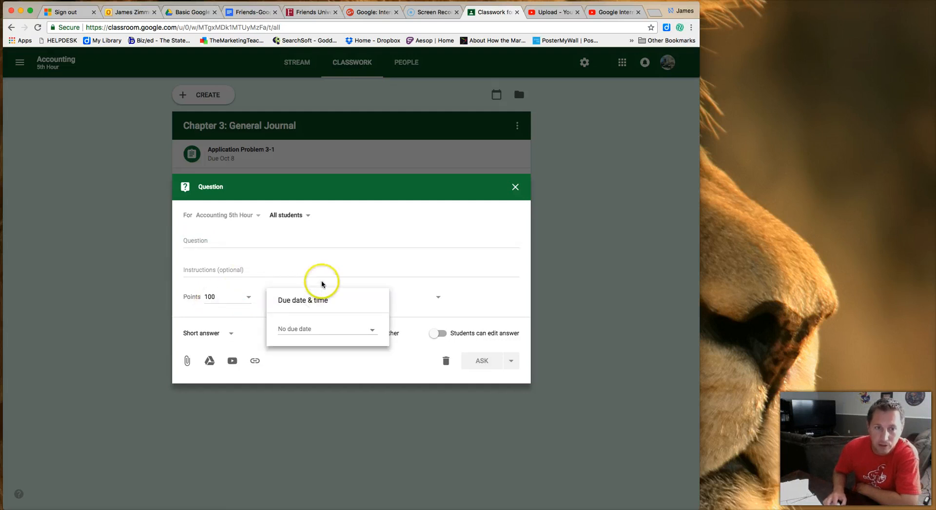
pyautogui.click(320, 281)
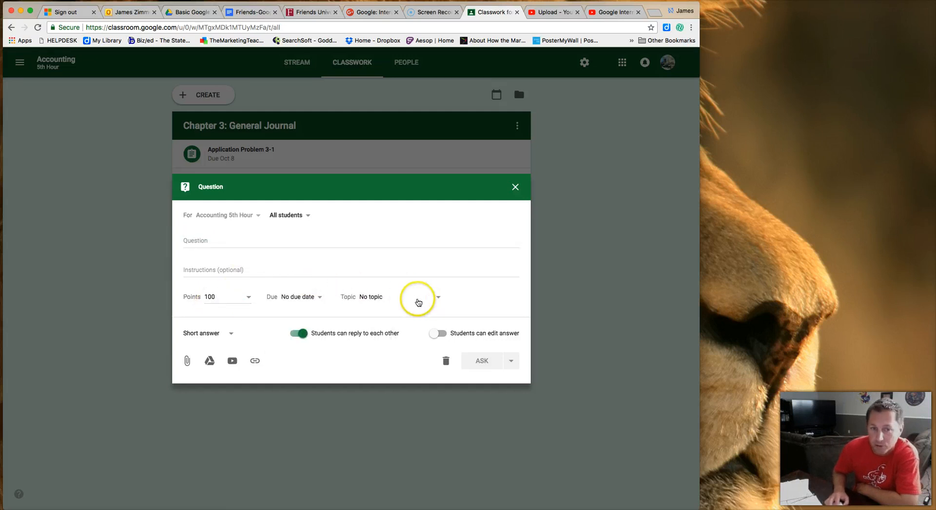
pyautogui.click(437, 300)
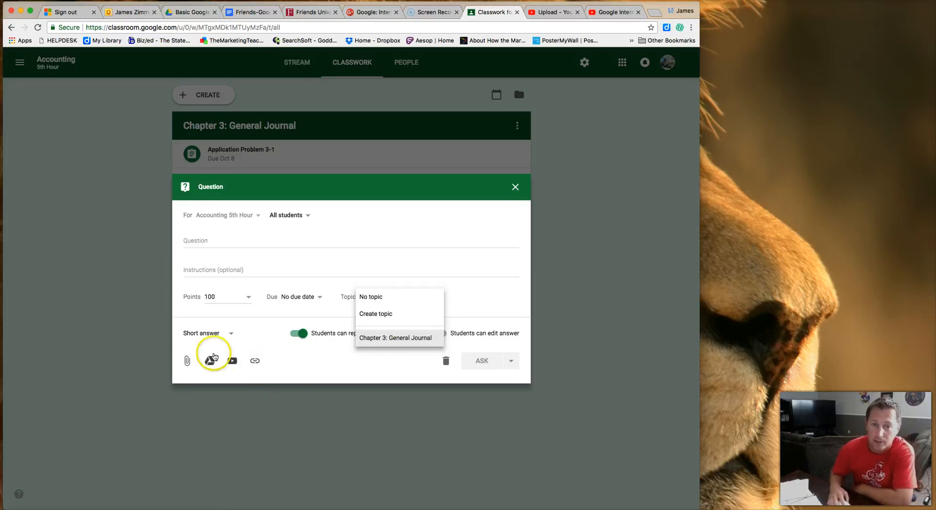
pyautogui.click(313, 363)
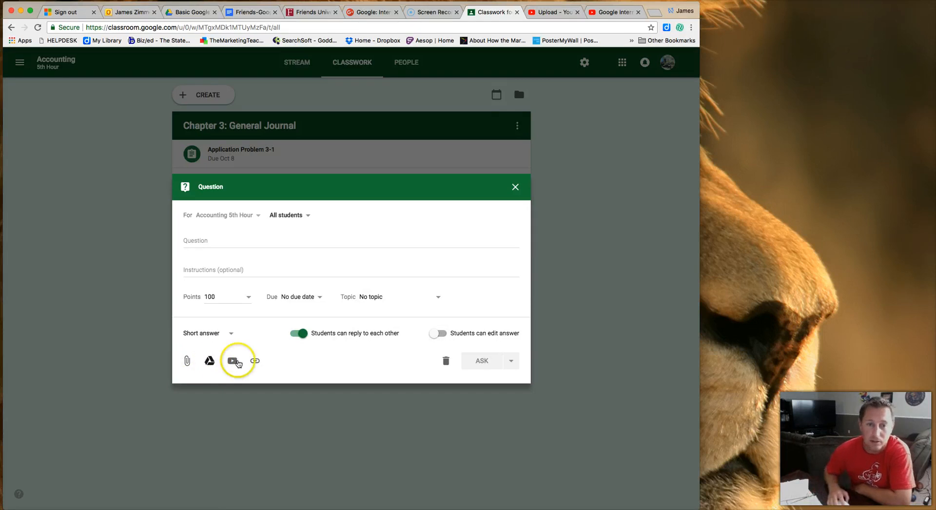
# Enter placeholder question text, save the question as a draft, and close the form.
pyautogui.click(302, 241)
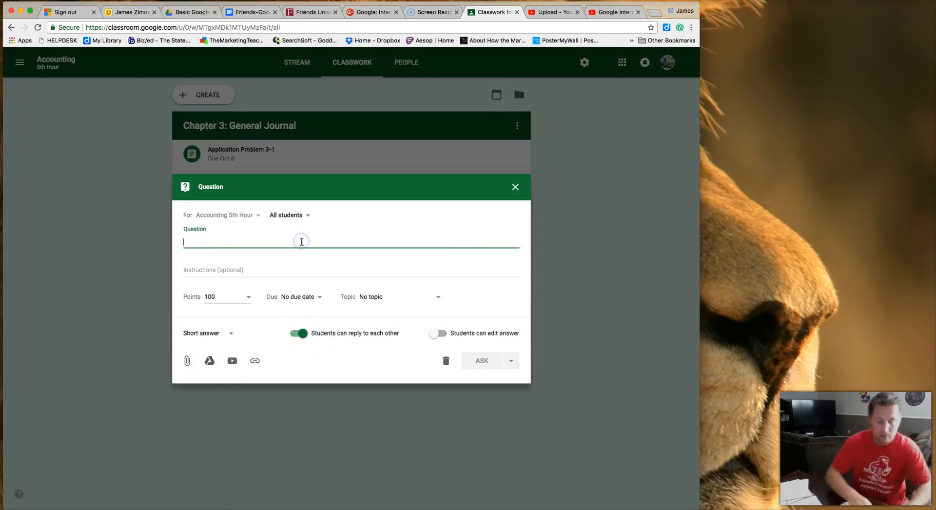
pyautogui.write(';kdjfakjf;alk')
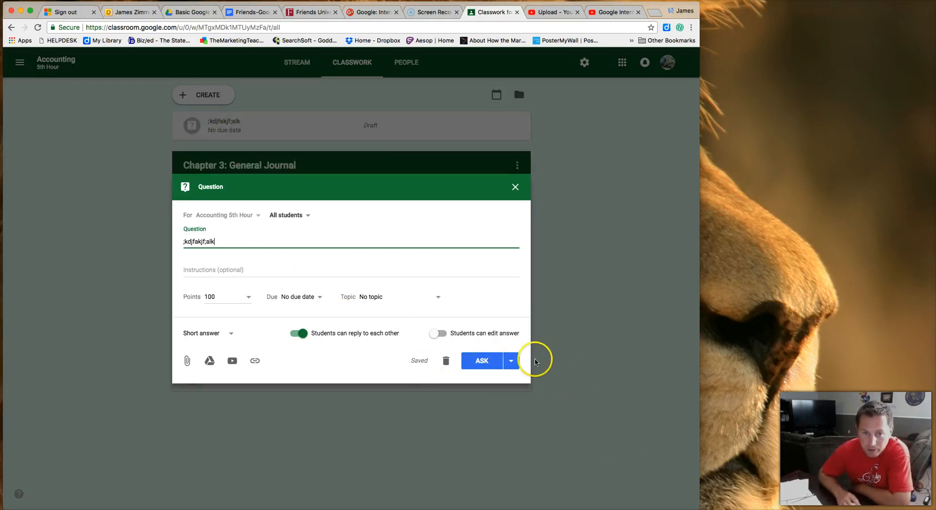
pyautogui.click(511, 361)
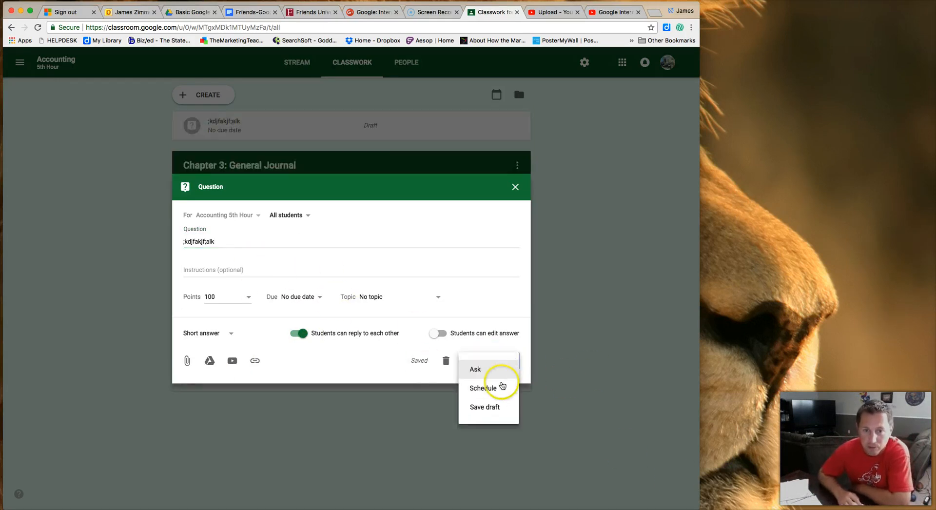
pyautogui.click(502, 411)
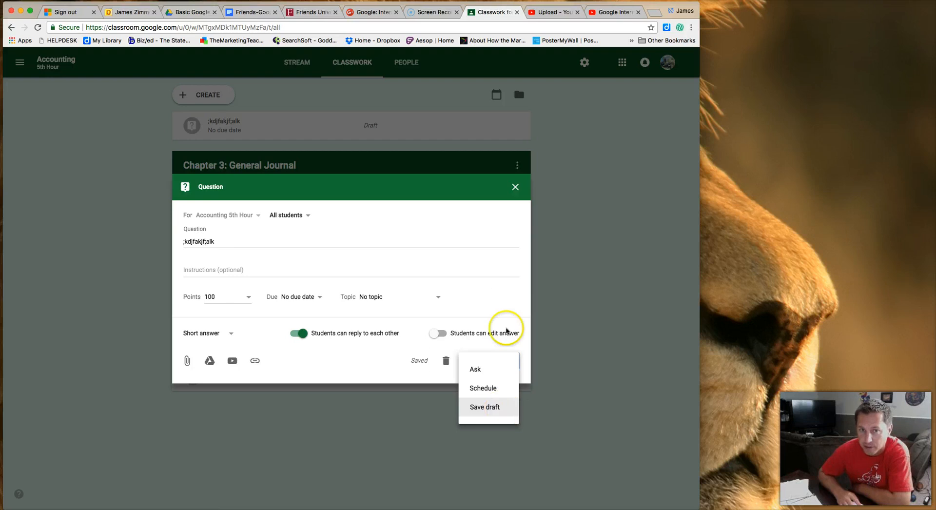
pyautogui.click(516, 192)
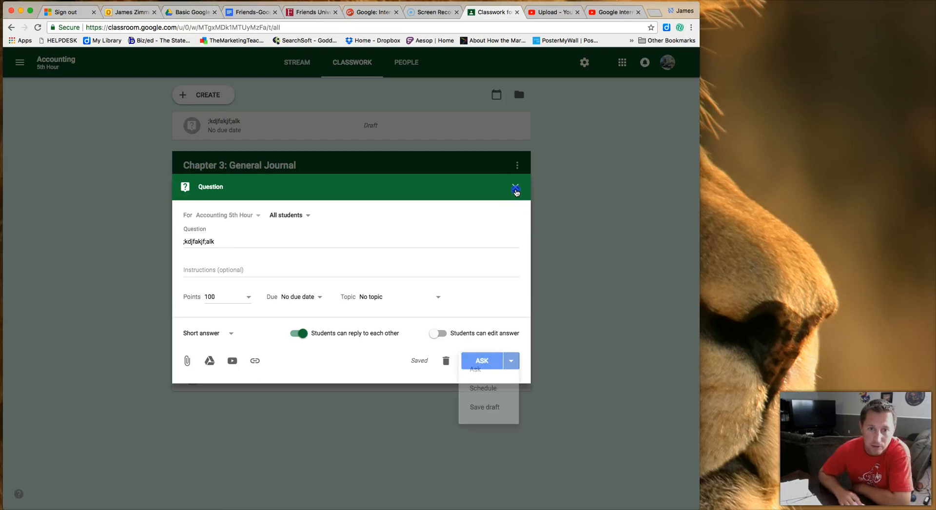
pyautogui.click(516, 191)
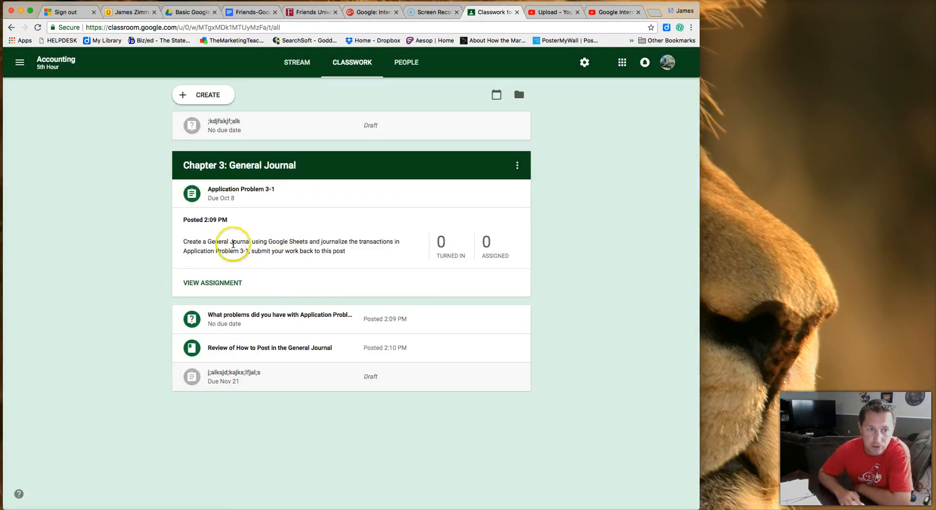
# Delete the placeholder draft assignment due Nov 21 from Chapter 3: General Journal.
pyautogui.click(250, 321)
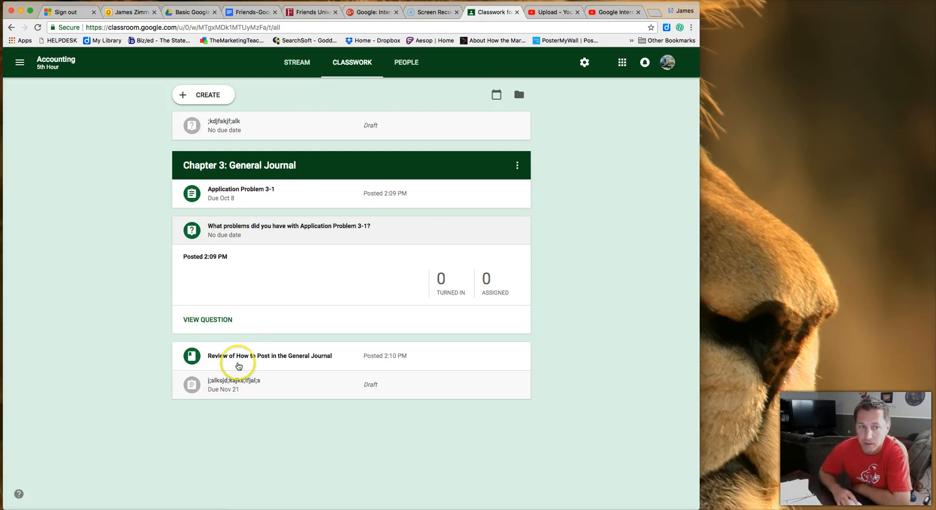
pyautogui.click(518, 385)
pyautogui.click(491, 429)
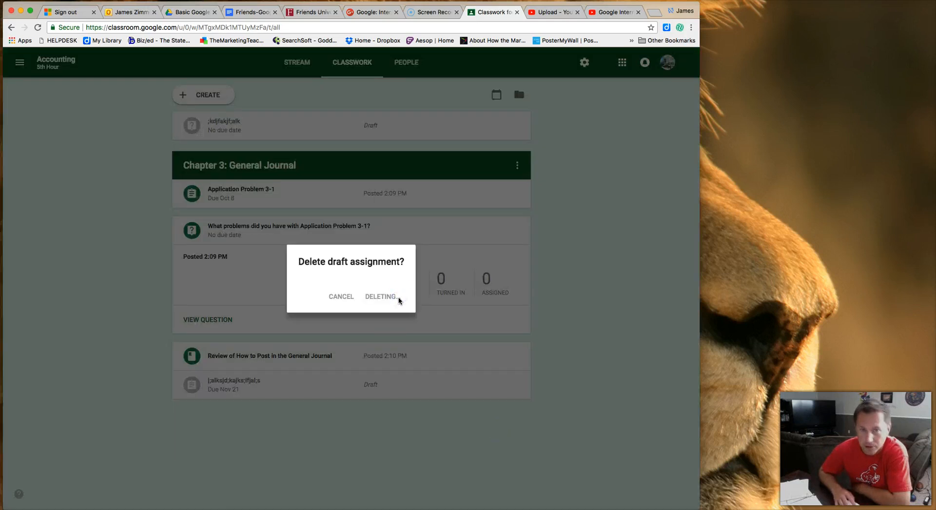
pyautogui.click(399, 299)
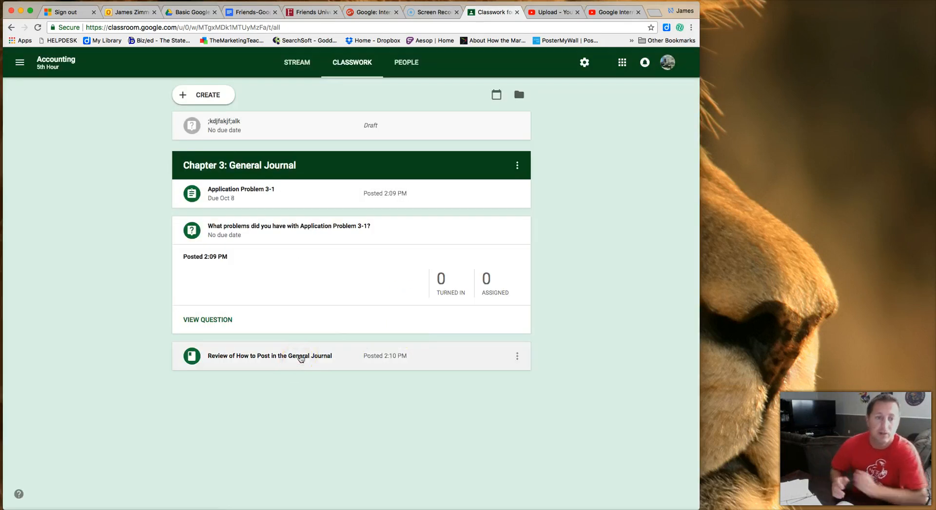
pyautogui.click(211, 98)
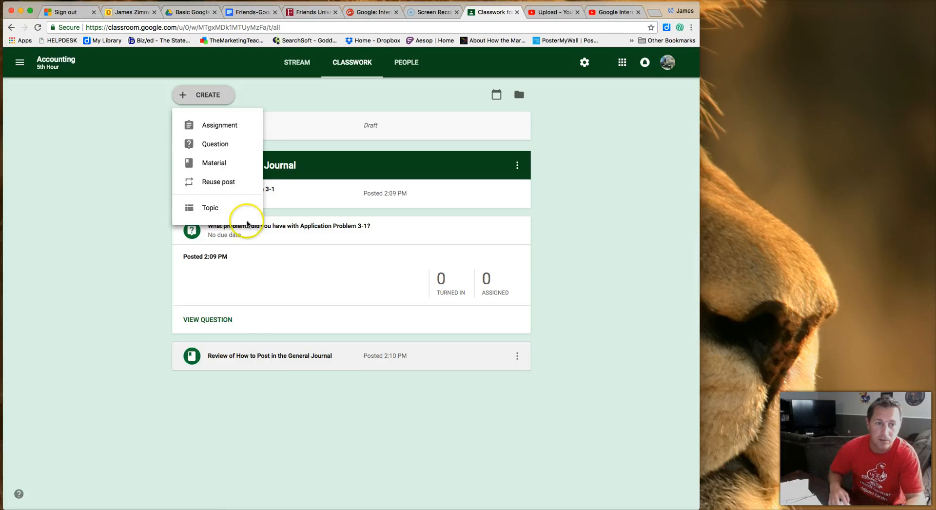
pyautogui.click(220, 163)
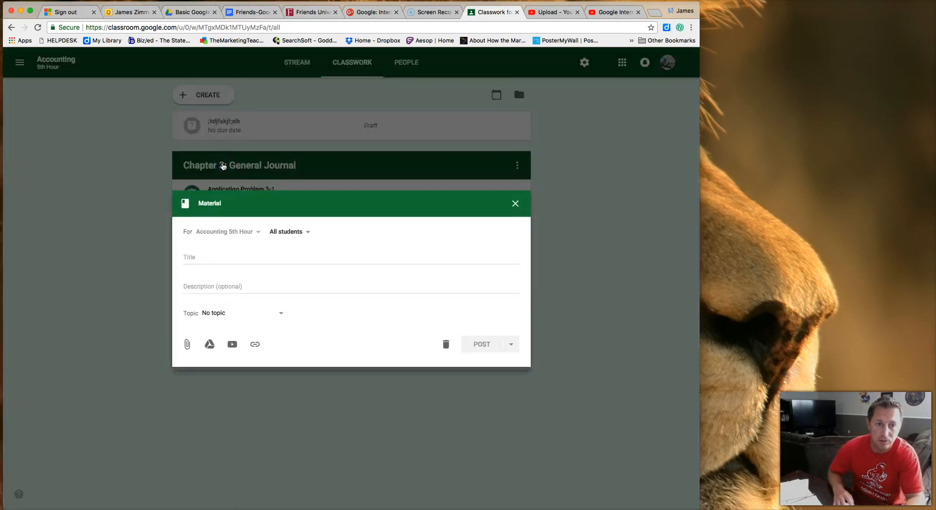
pyautogui.click(234, 261)
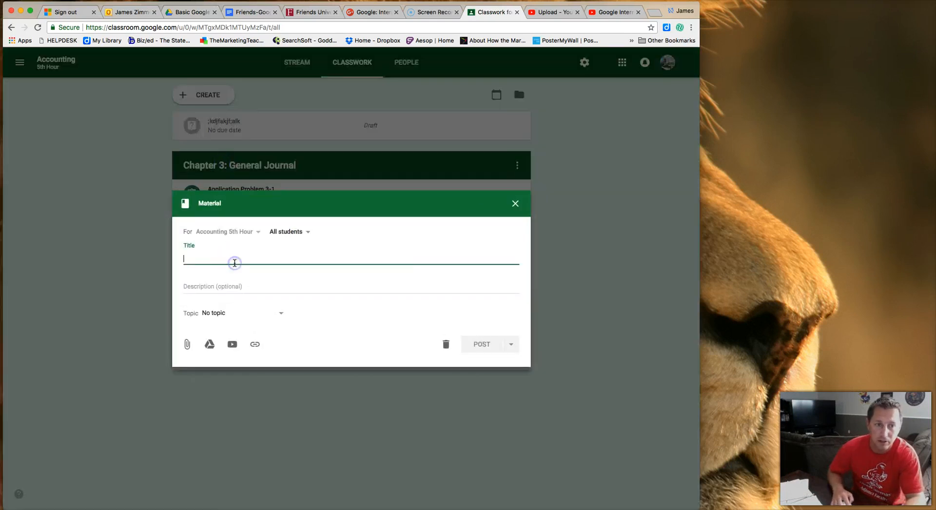
pyautogui.click(251, 285)
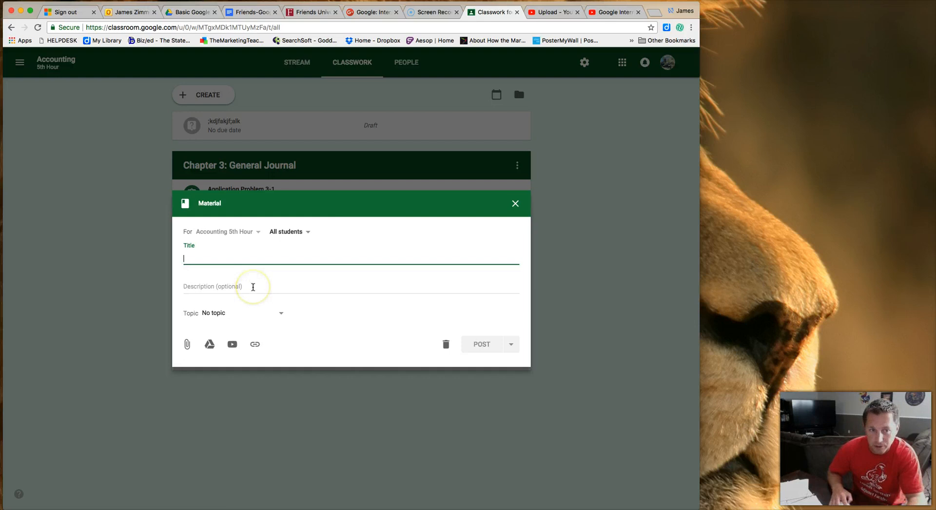
pyautogui.click(285, 318)
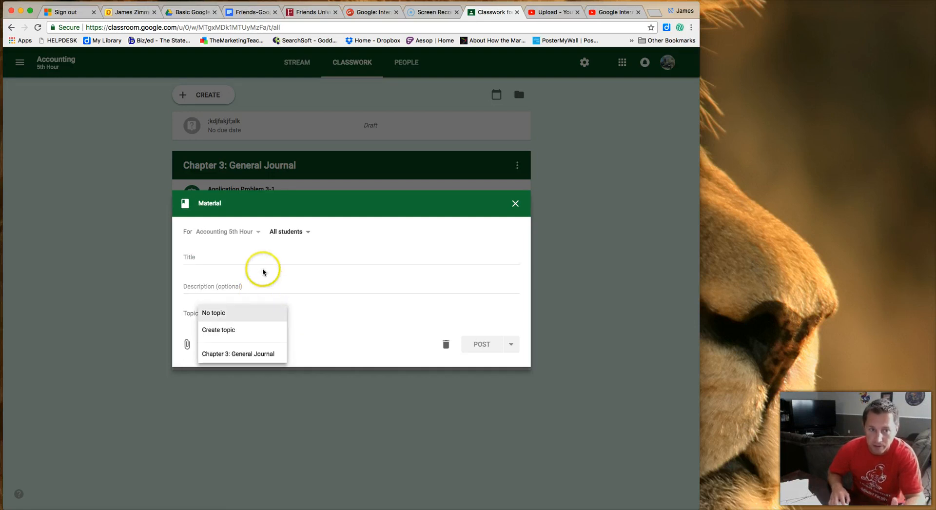
pyautogui.click(253, 359)
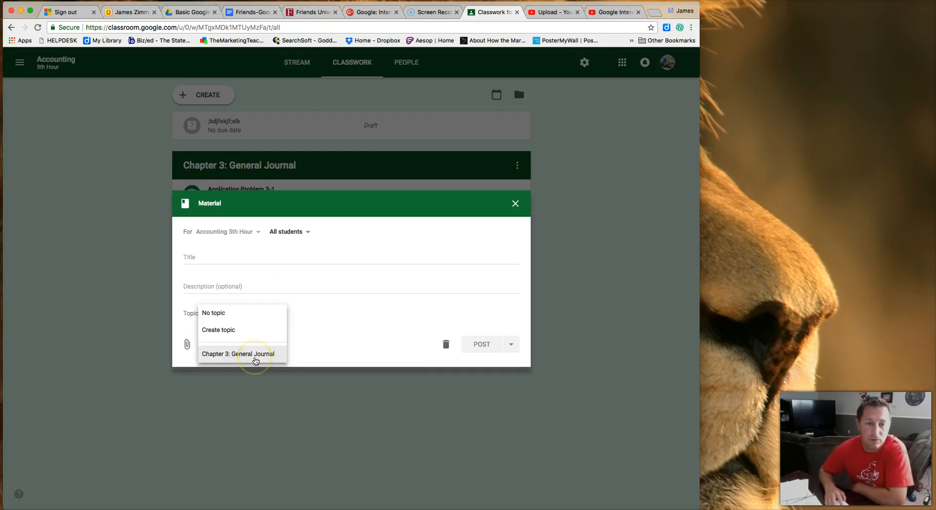
pyautogui.click(335, 321)
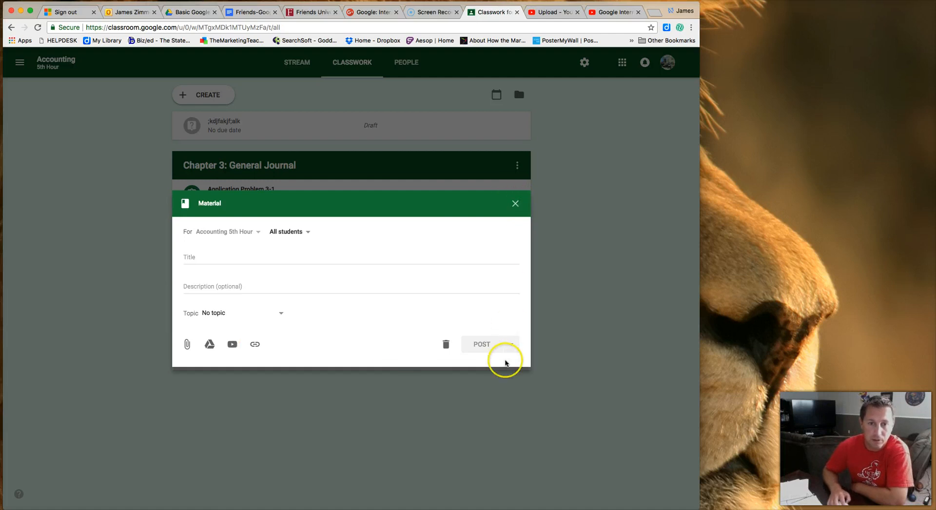
pyautogui.click(515, 204)
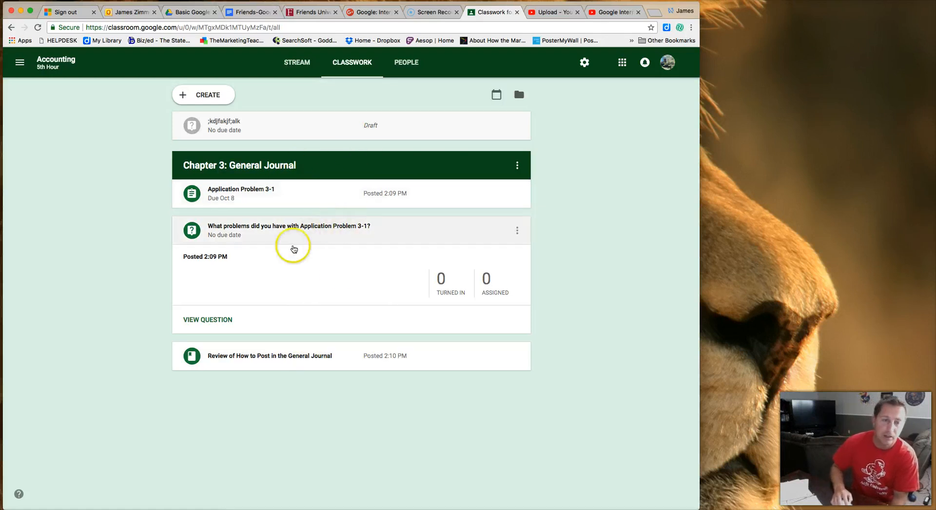
# Delete the stray placeholder draft question from the Classwork page.
pyautogui.click(329, 254)
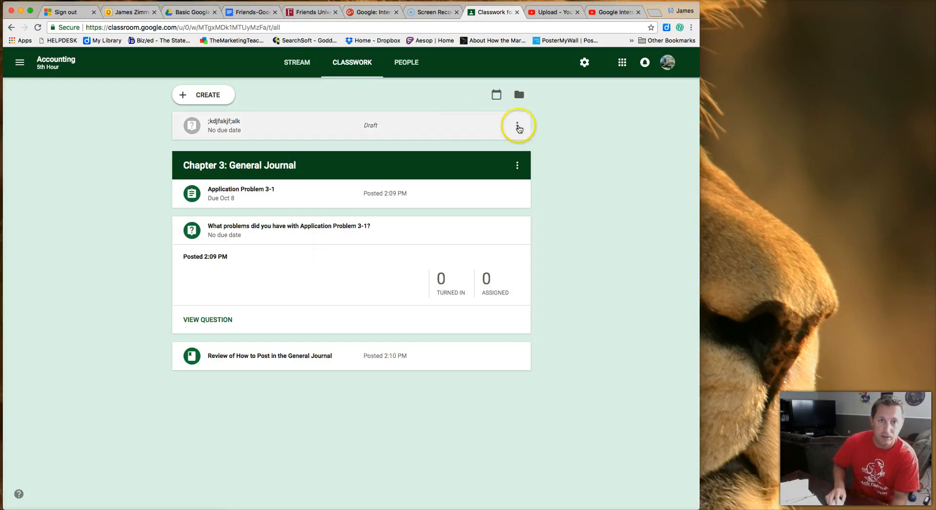
pyautogui.click(518, 125)
pyautogui.click(499, 170)
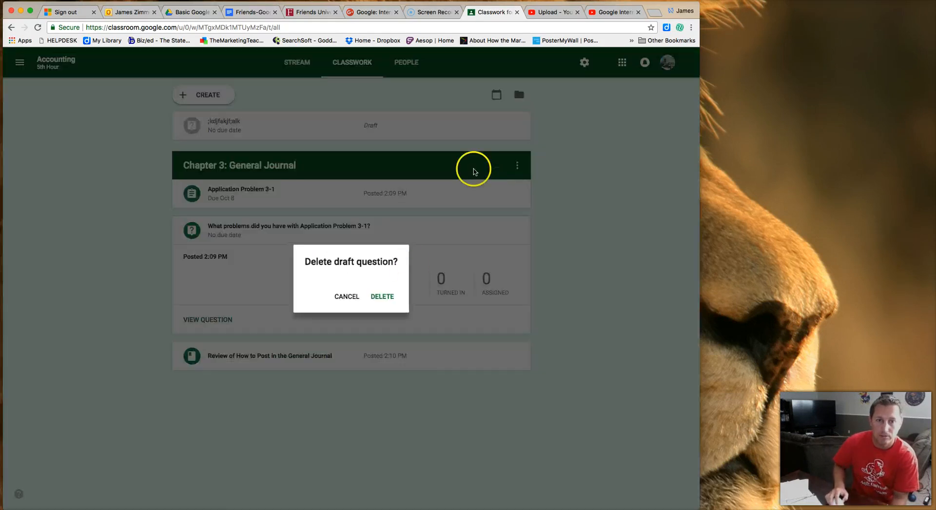
pyautogui.click(385, 296)
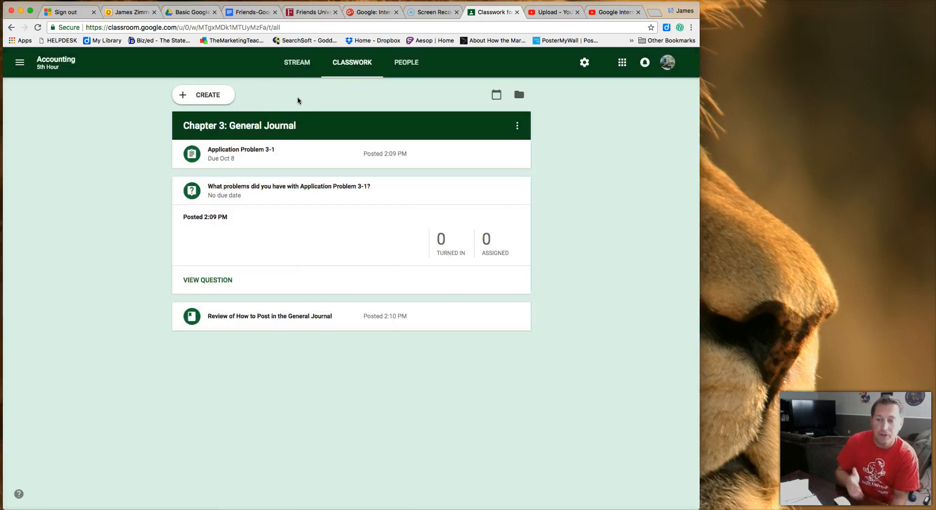
pyautogui.click(218, 96)
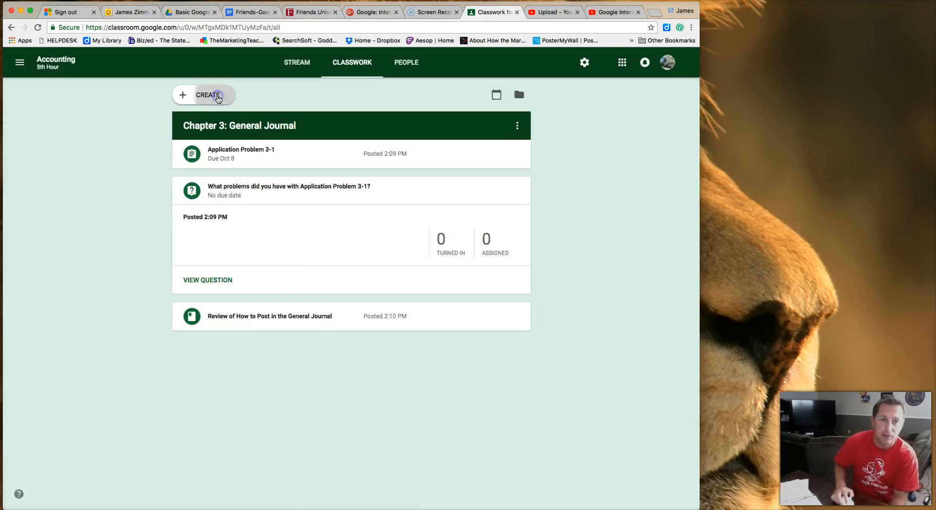
pyautogui.click(227, 186)
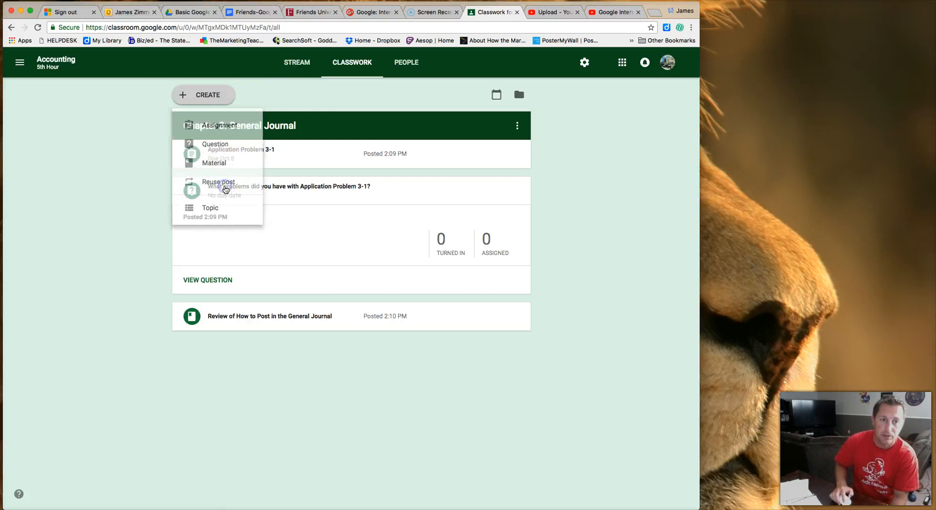
pyautogui.click(271, 239)
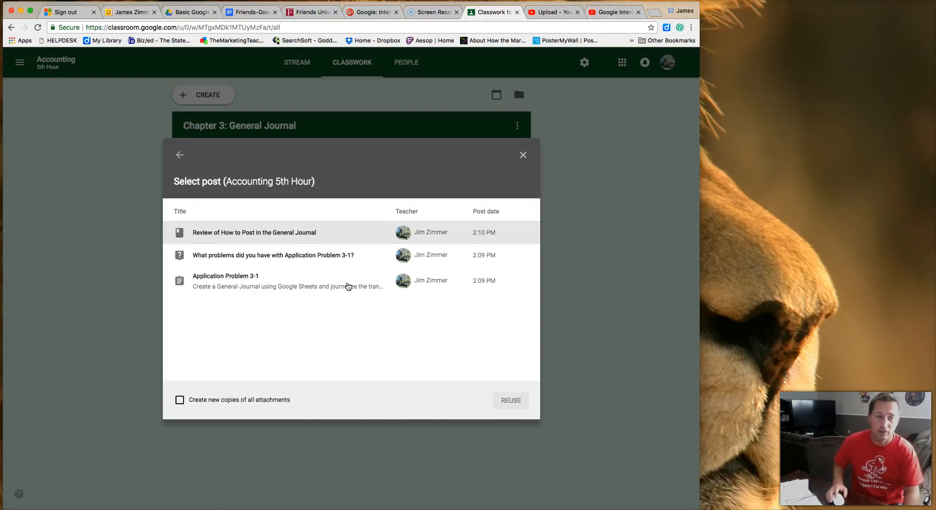
pyautogui.click(236, 238)
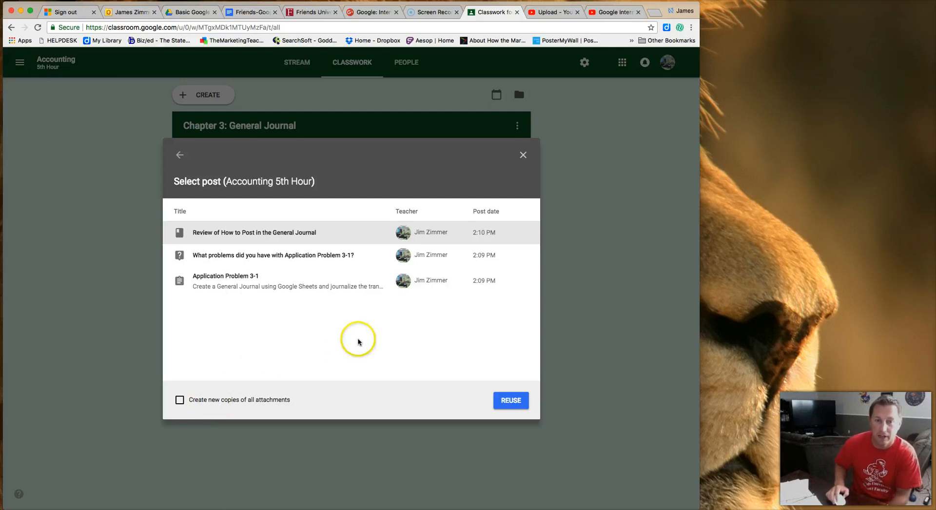
pyautogui.click(523, 155)
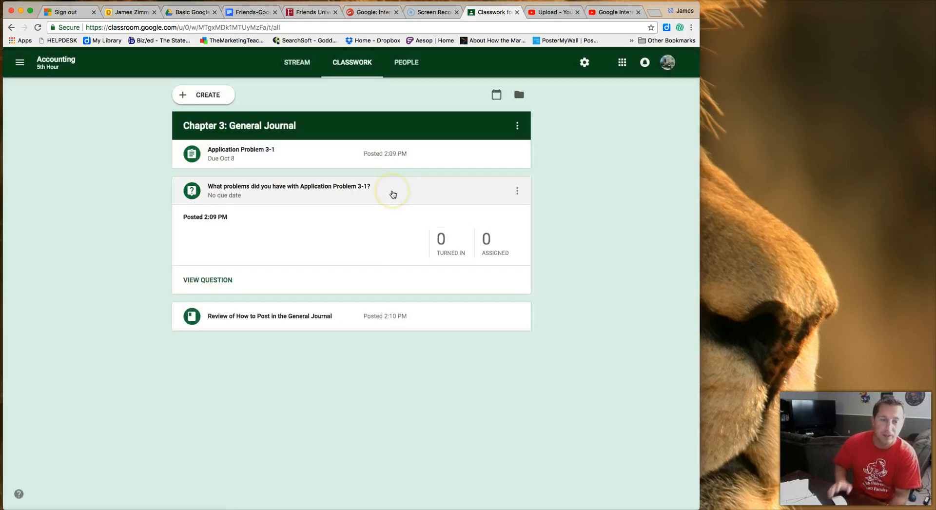
# Open the class Drive folder, then switch to the class Google Calendar.
pyautogui.click(515, 102)
pyautogui.click(515, 102)
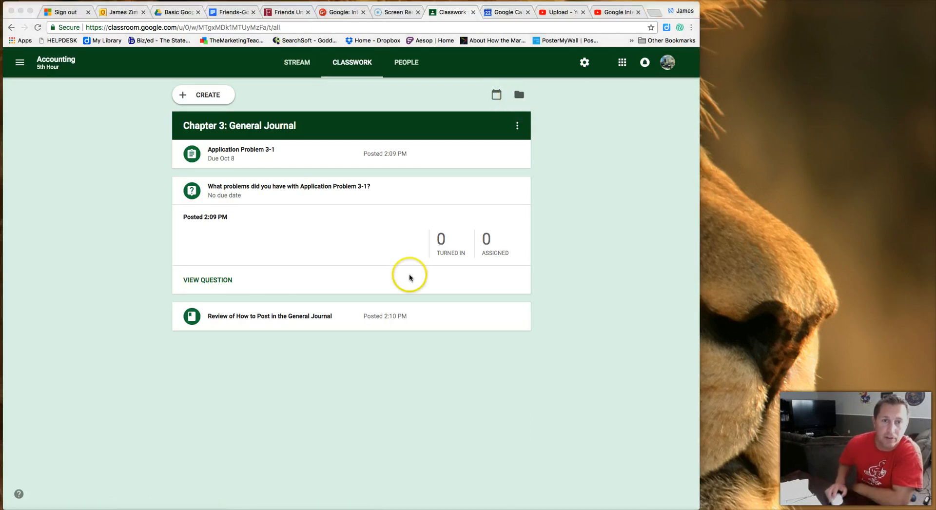
pyautogui.click(497, 87)
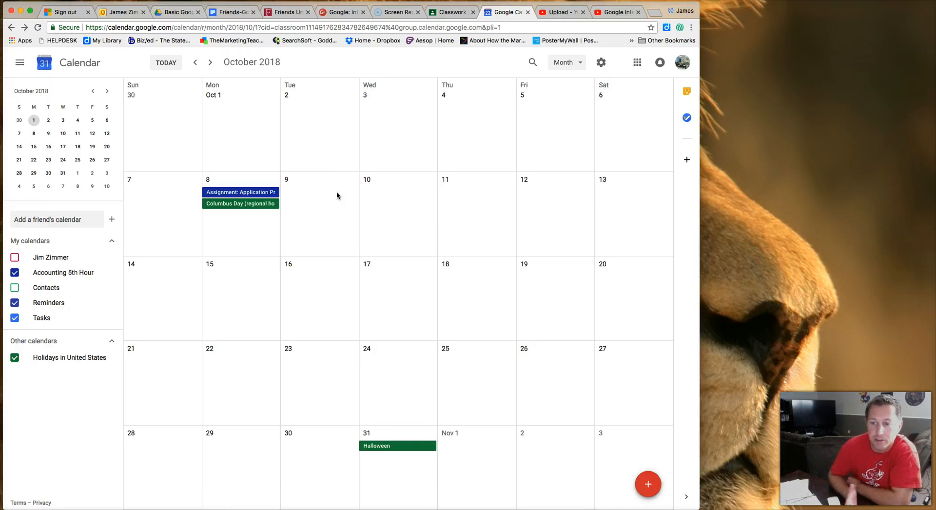
# View the October 8 Application Problem 3-1 calendar event, then return to Classwork.
pyautogui.click(248, 194)
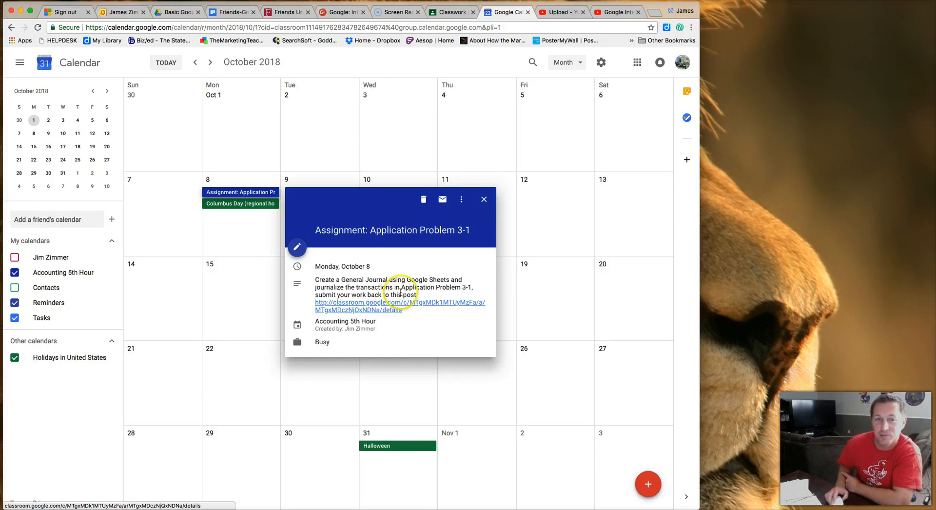
pyautogui.click(484, 200)
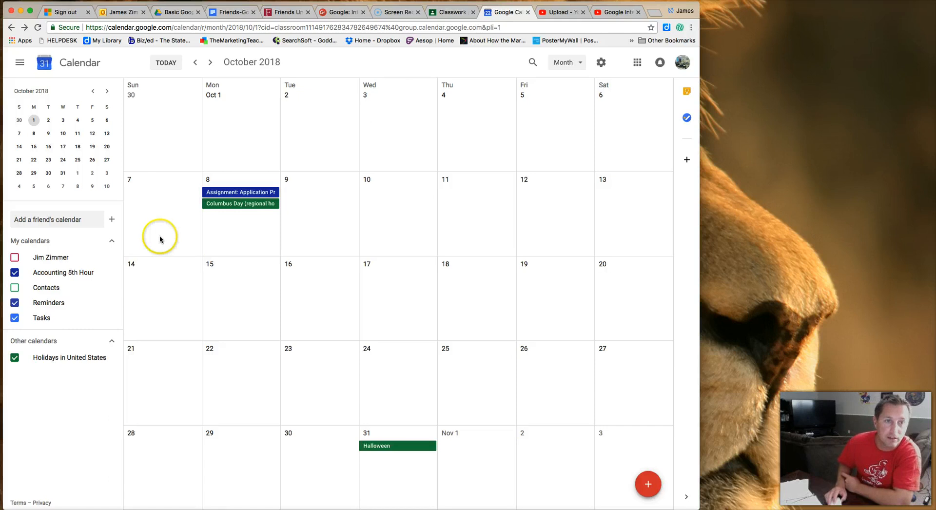
pyautogui.click(448, 12)
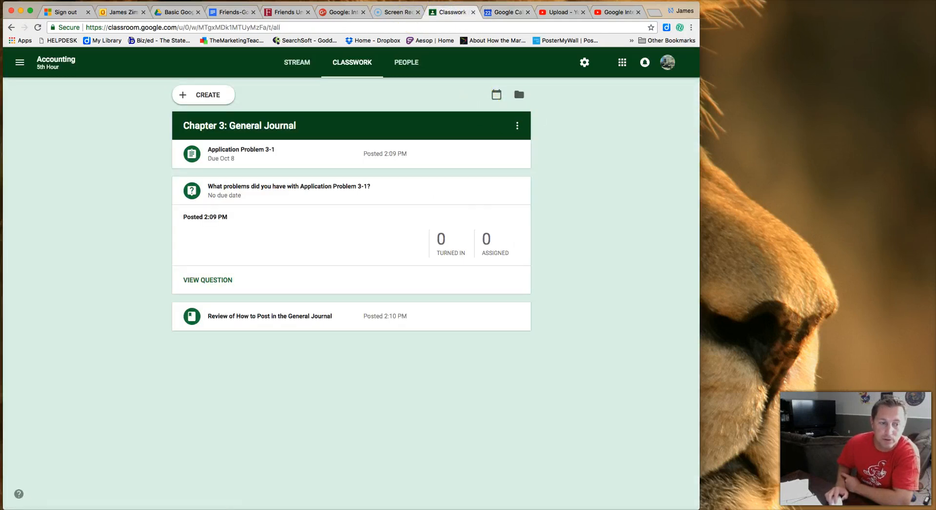
# Check the Accounting 5th Hour Drive folder, then view turned-in work for Application Problem 3-1.
pyautogui.click(375, 245)
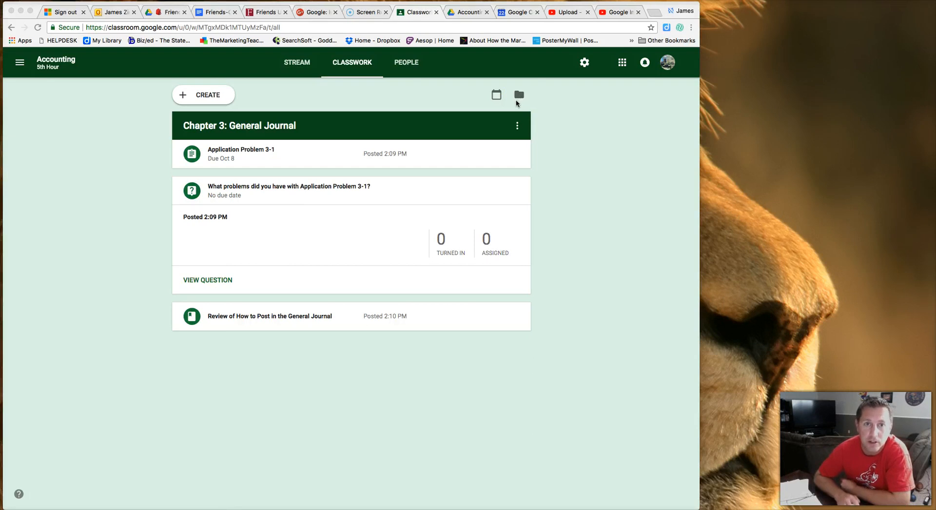
pyautogui.click(473, 14)
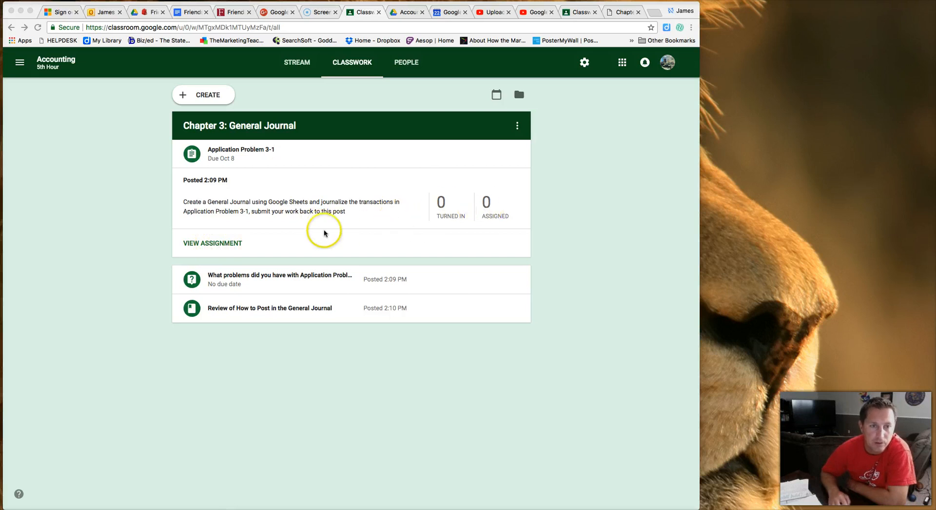
pyautogui.click(442, 209)
pyautogui.click(442, 210)
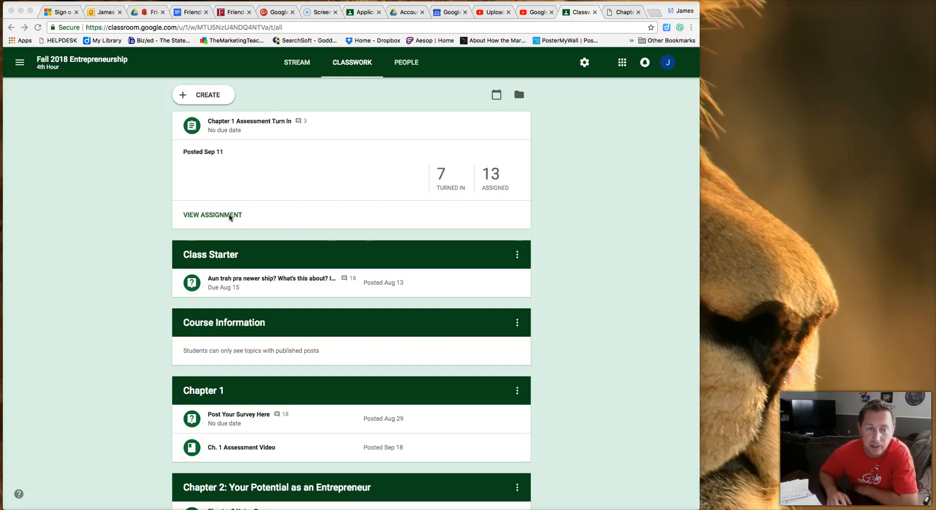
# Open the Chapter 1 Assessment Turn In student work and select a turned-in student's submission.
pyautogui.click(229, 215)
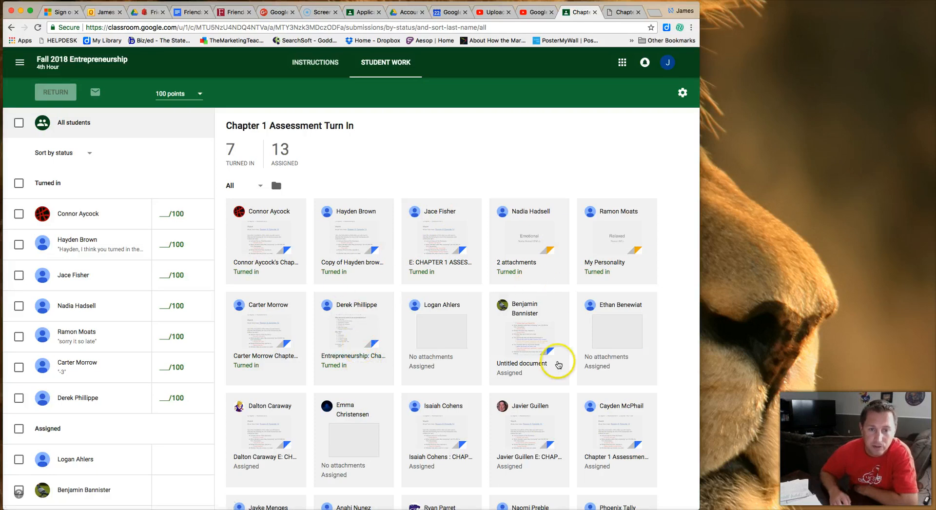
pyautogui.scroll(-3, 559, 365)
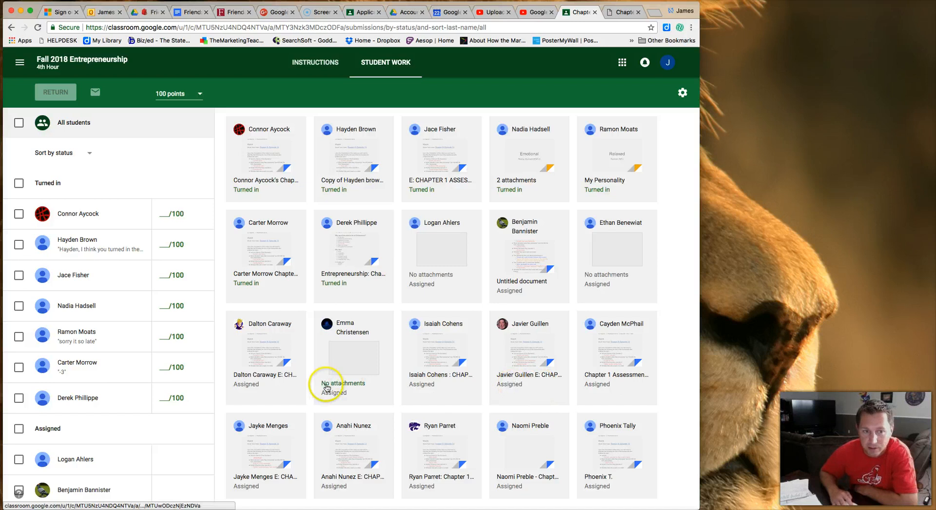
pyautogui.scroll(3, 500, 365)
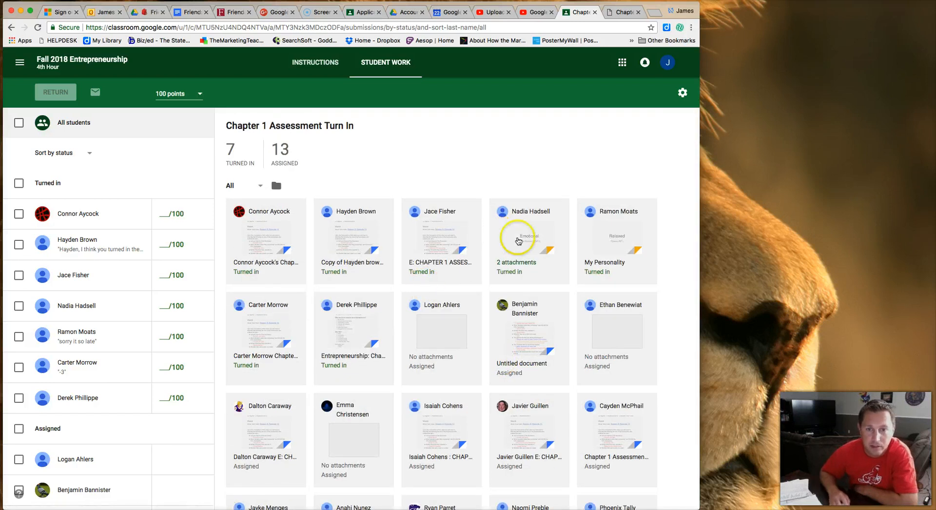
pyautogui.click(518, 241)
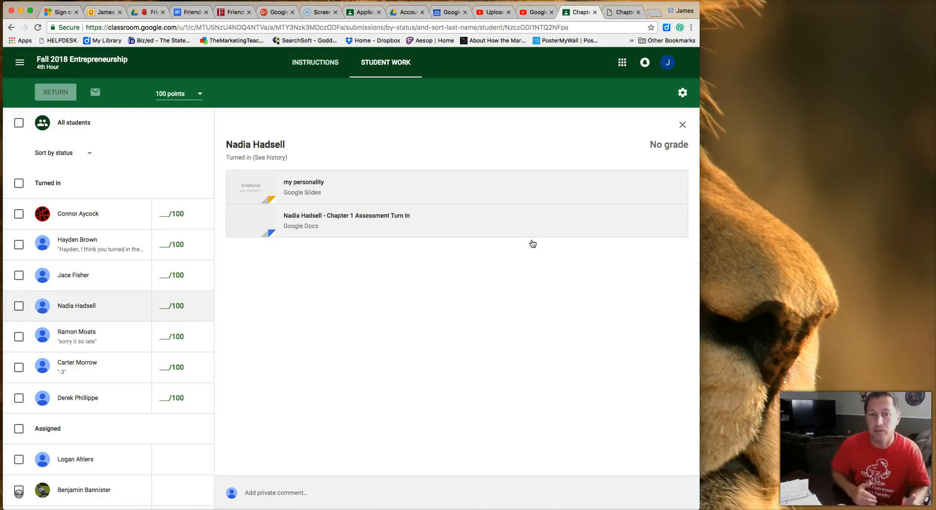
# Open the student's 'my personality' slides in the grading tool and begin a private comment.
pyautogui.click(518, 234)
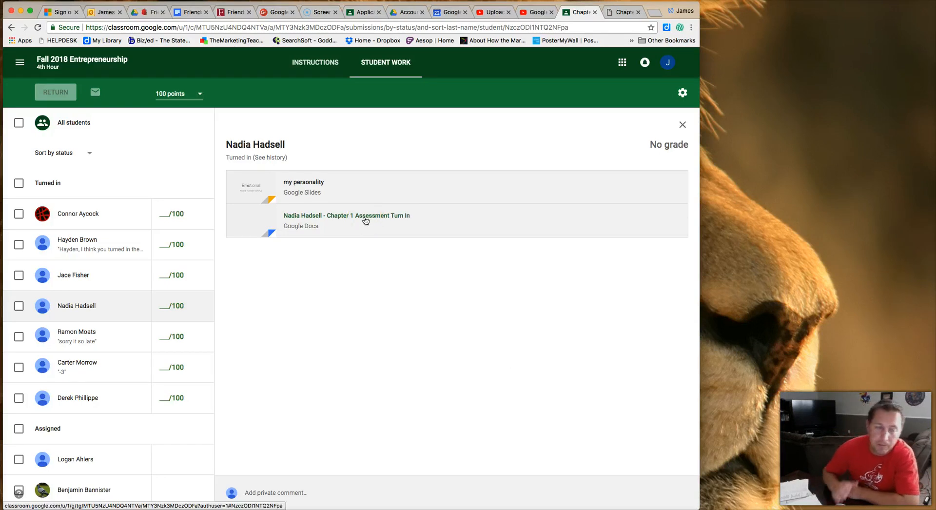
pyautogui.click(375, 195)
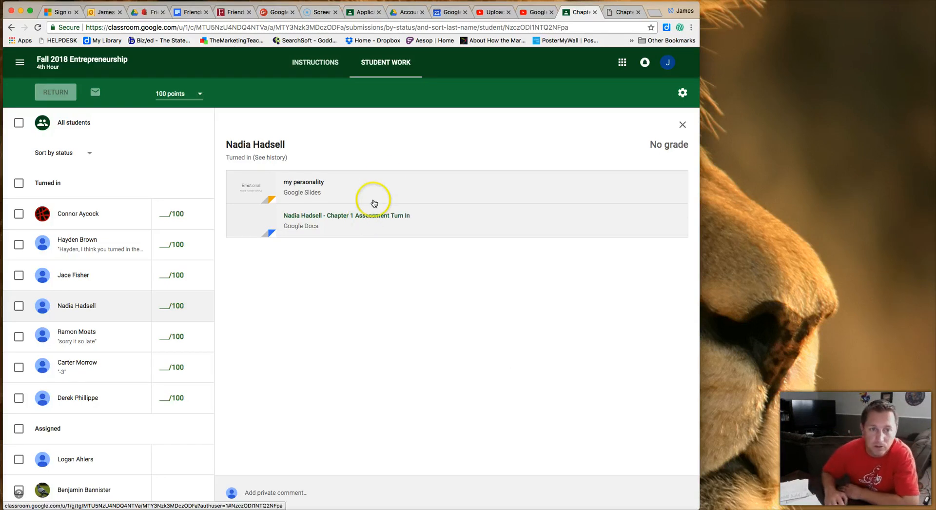
pyautogui.click(315, 184)
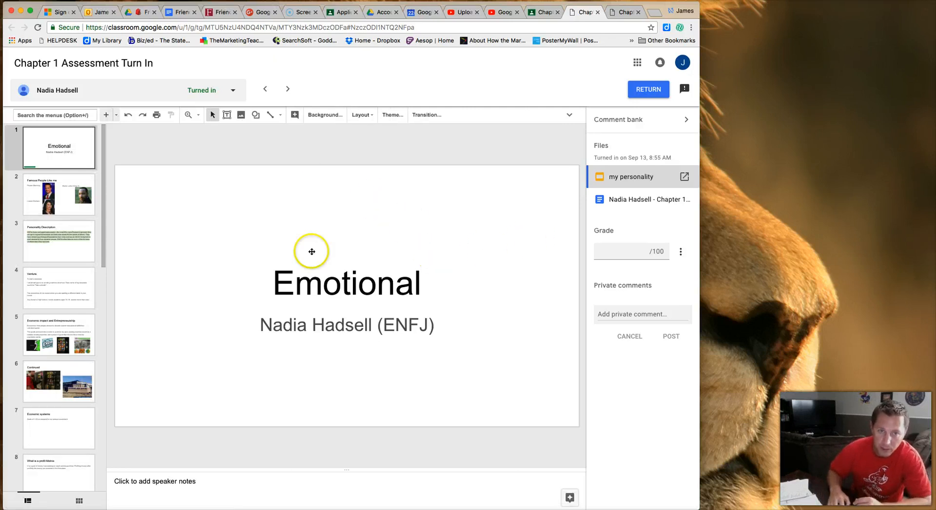
pyautogui.scroll(-1, 63, 198)
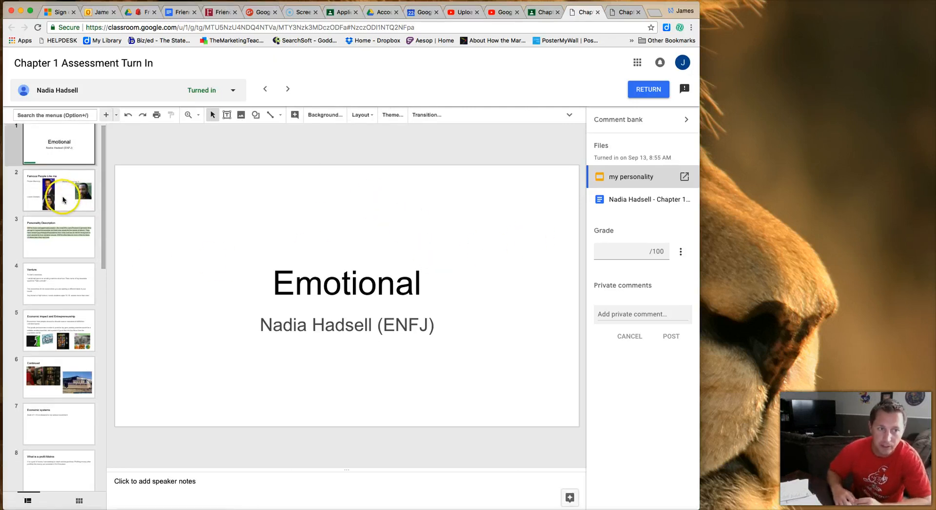
pyautogui.click(632, 315)
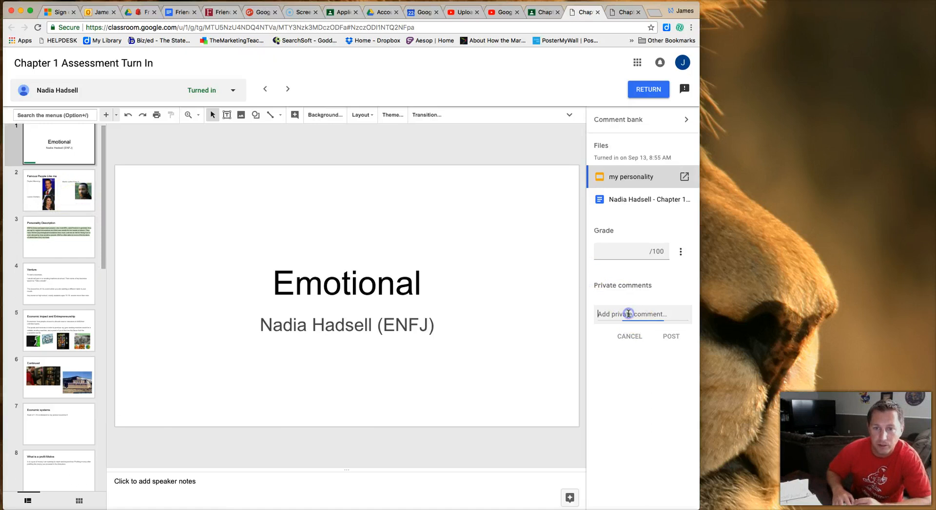
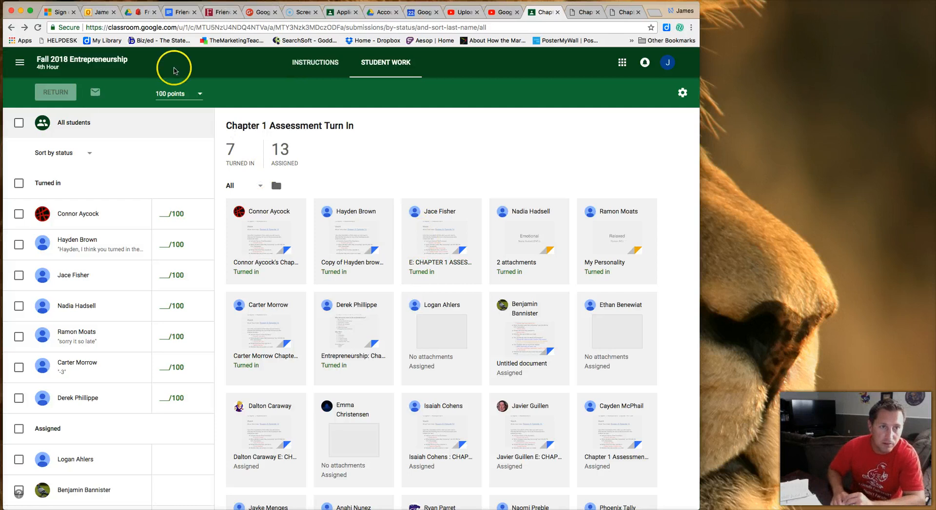
# Switch to the Application Problem 3-1 Student Work page in Accounting 5th Hour.
pyautogui.click(345, 13)
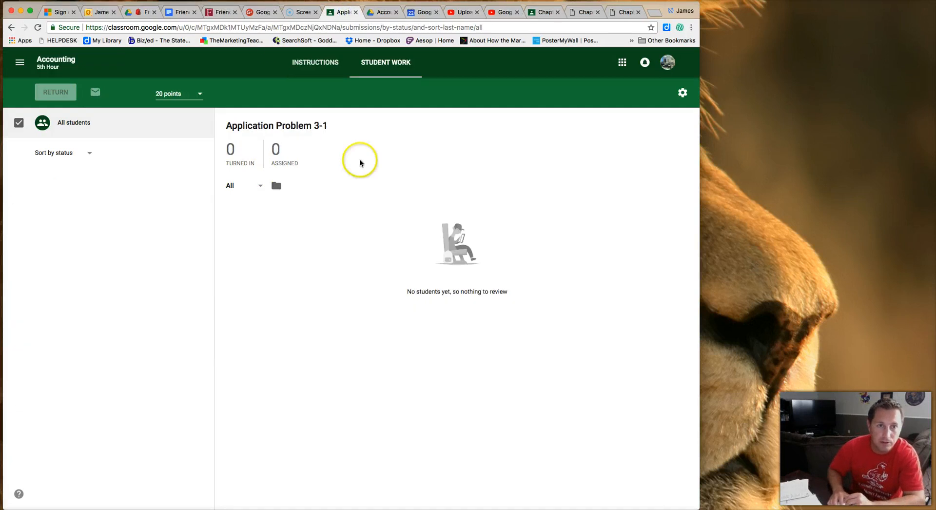
# Go back to the Accounting classwork list under Chapter 3: General Journal.
pyautogui.click(10, 28)
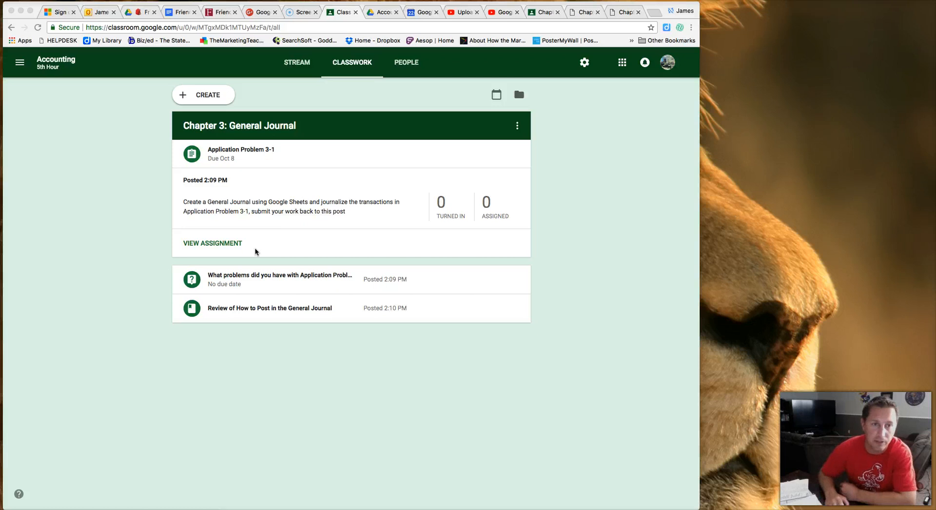
# Look over the Application Problem 3-1 card, then view the Fall 2018 Entrepreneurship 4th Hour roster.
pyautogui.click(263, 249)
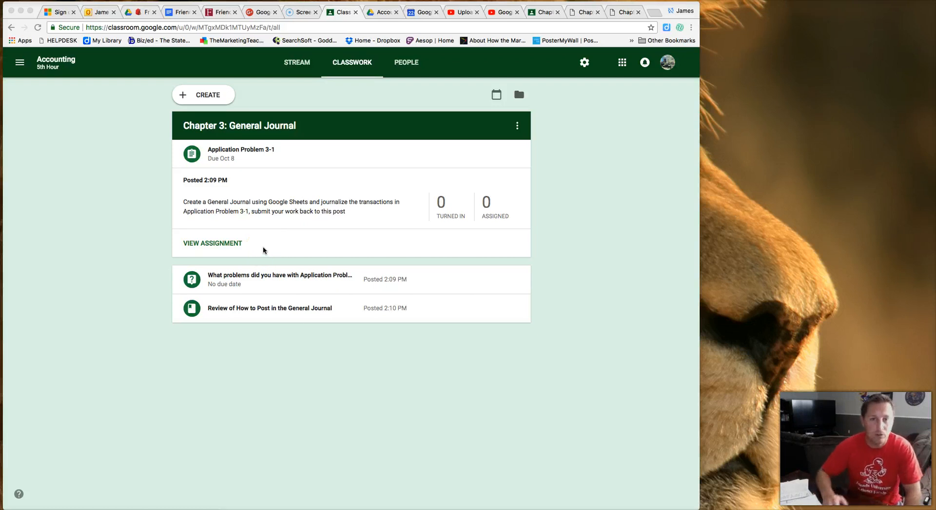
pyautogui.click(260, 250)
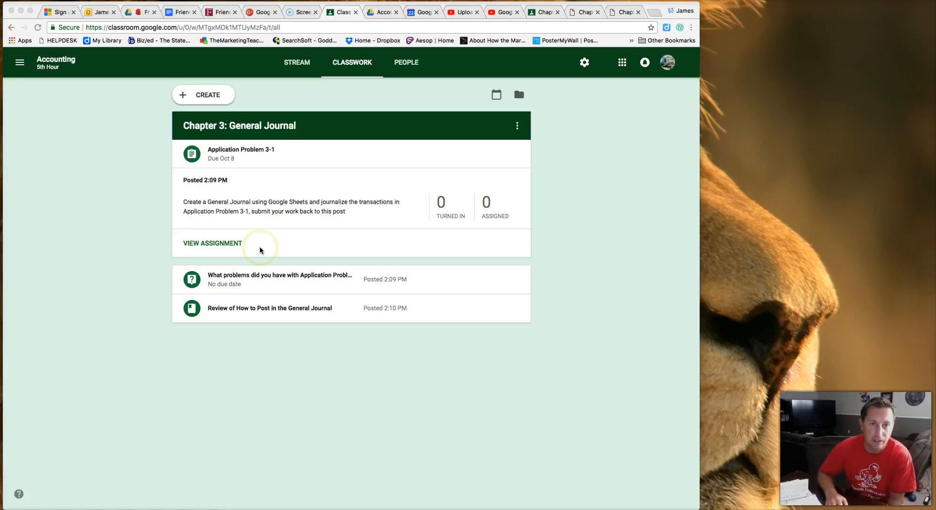
pyautogui.click(260, 250)
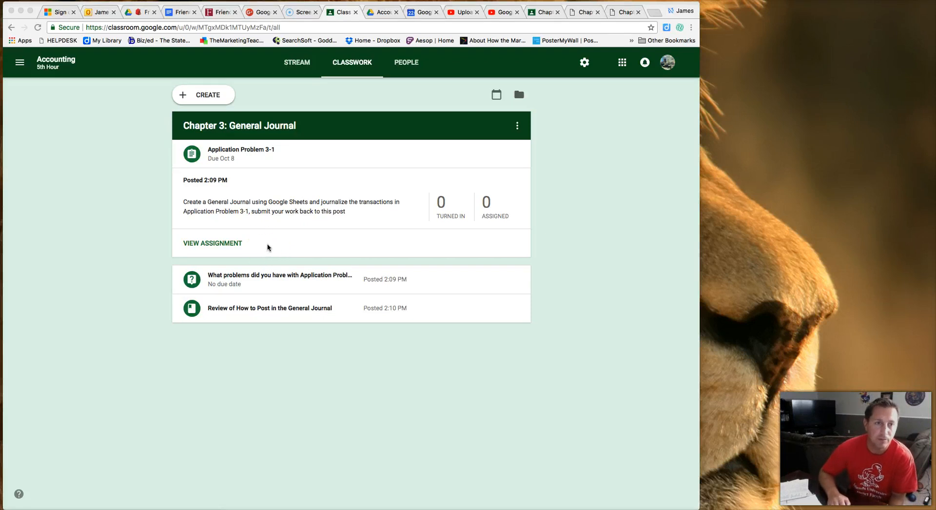
pyautogui.click(263, 246)
pyautogui.click(299, 147)
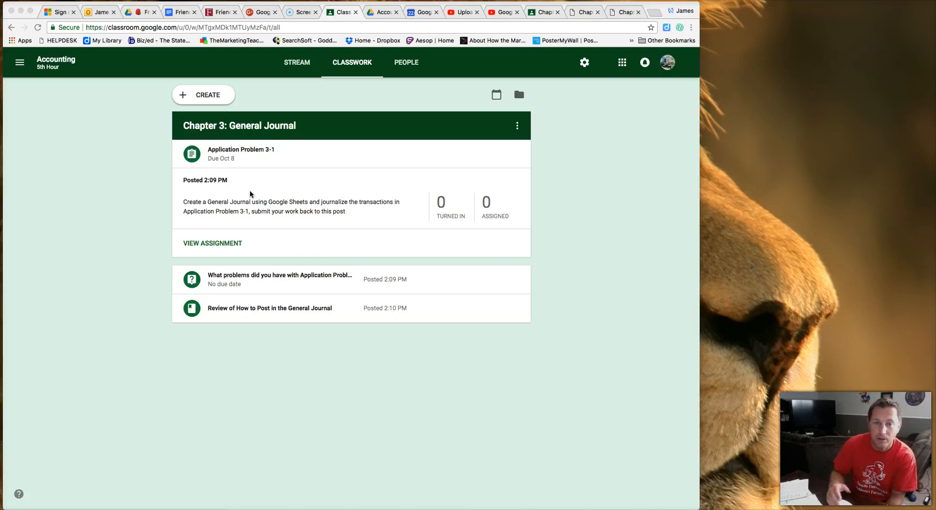
pyautogui.click(268, 194)
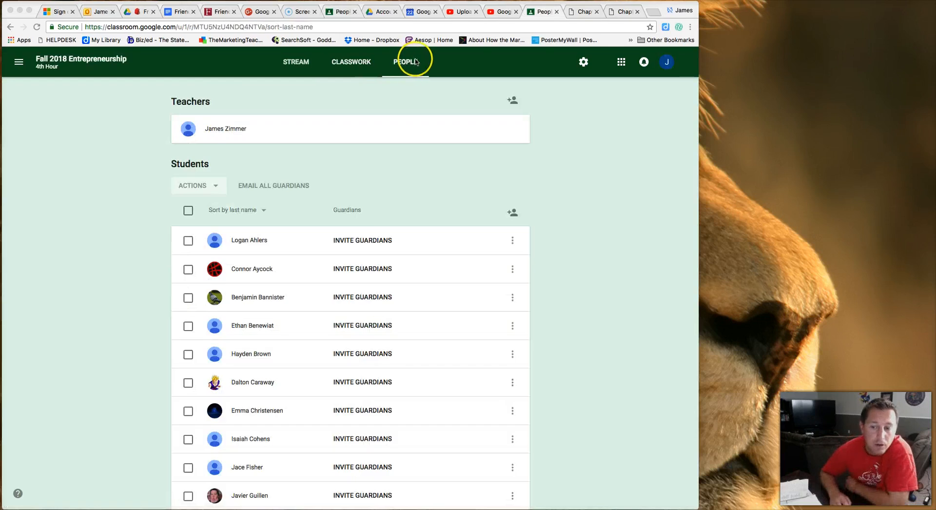
pyautogui.click(361, 67)
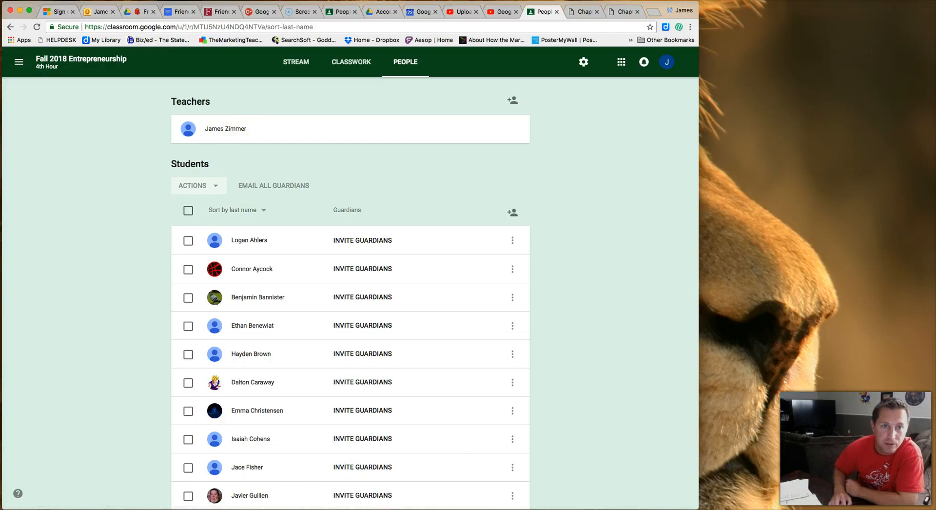
pyautogui.click(340, 15)
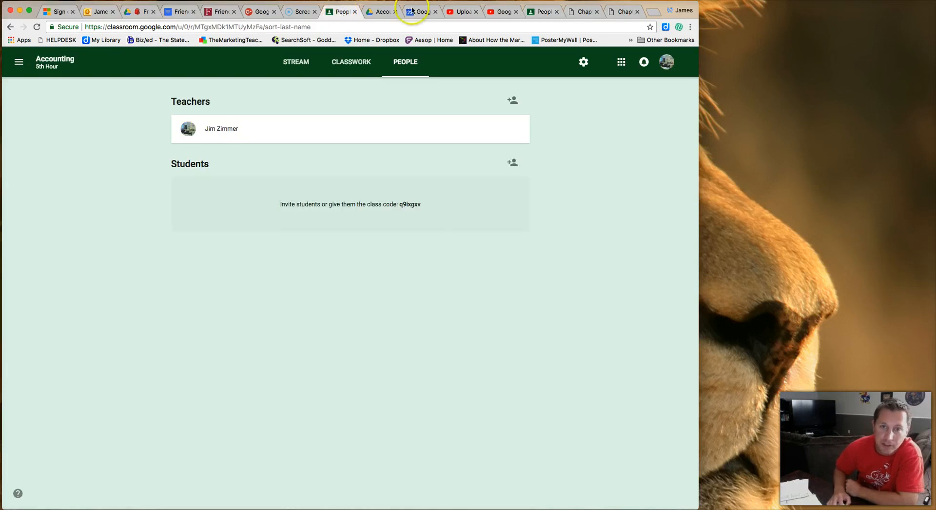
pyautogui.click(542, 13)
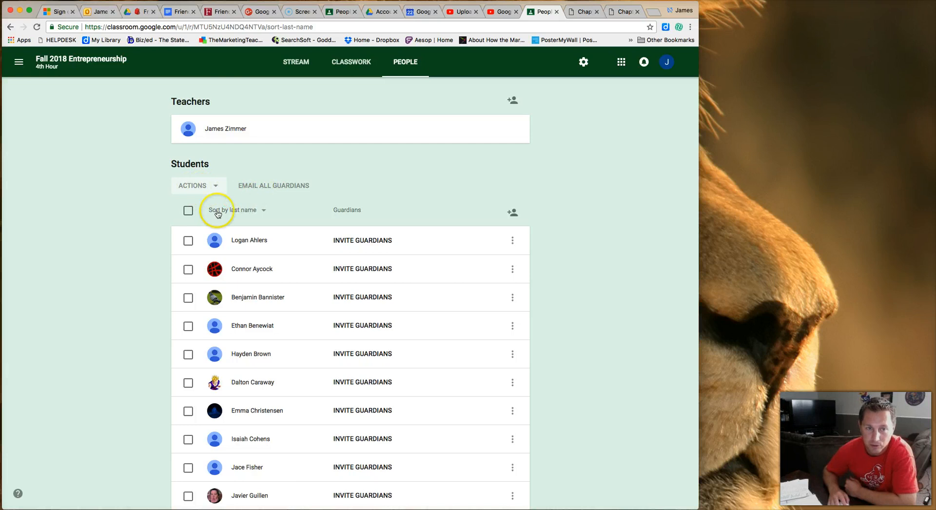
# Check the roster's sort options, select all students, and review the available student actions.
pyautogui.click(265, 212)
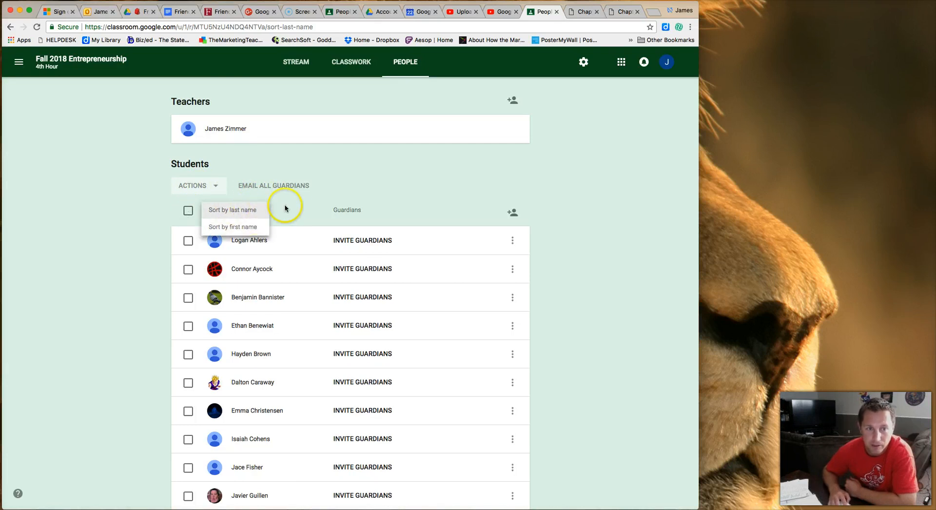
pyautogui.click(287, 207)
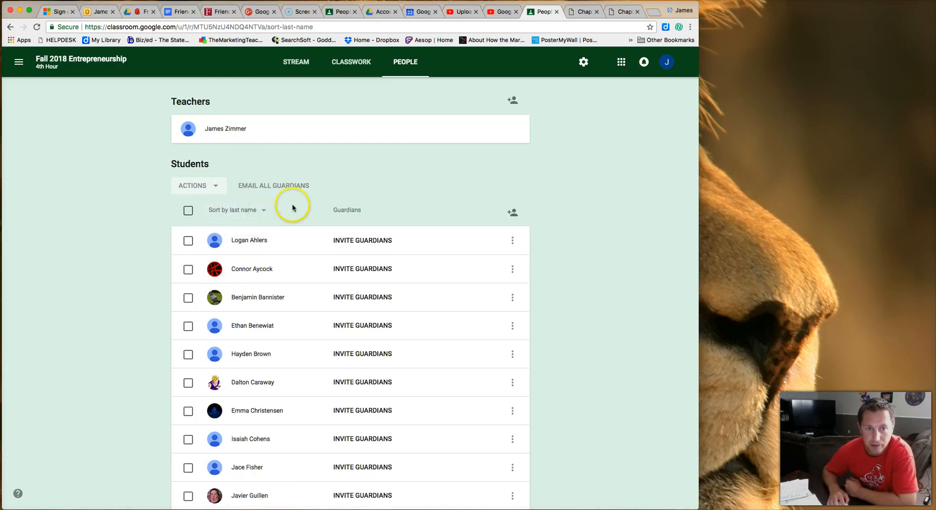
pyautogui.click(188, 211)
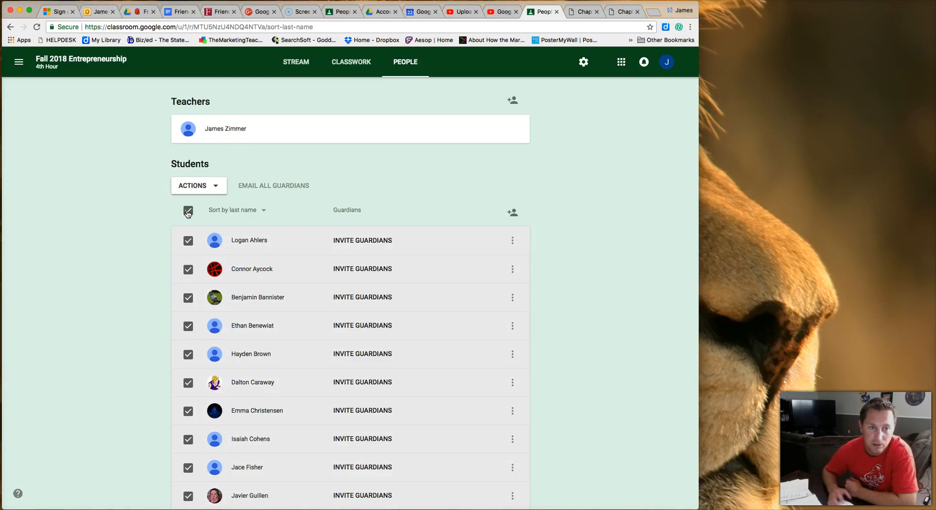
pyautogui.click(217, 185)
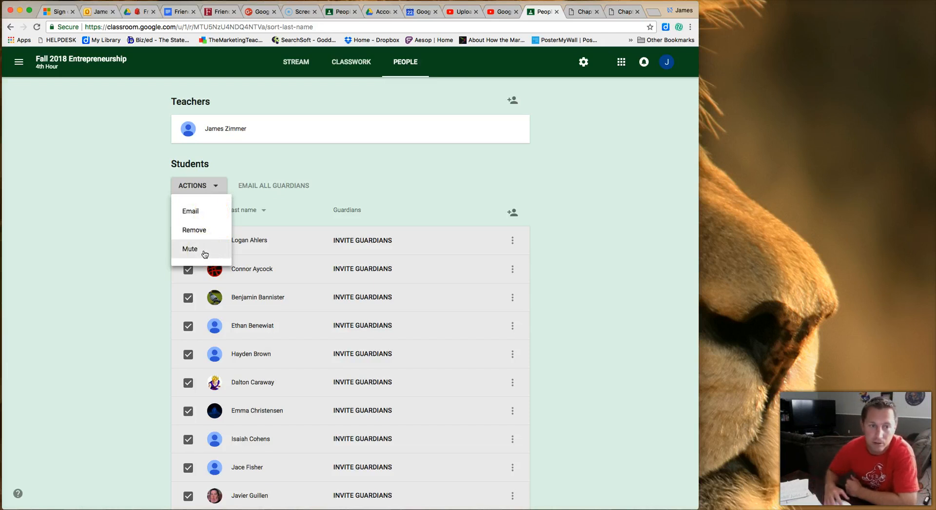
pyautogui.click(324, 181)
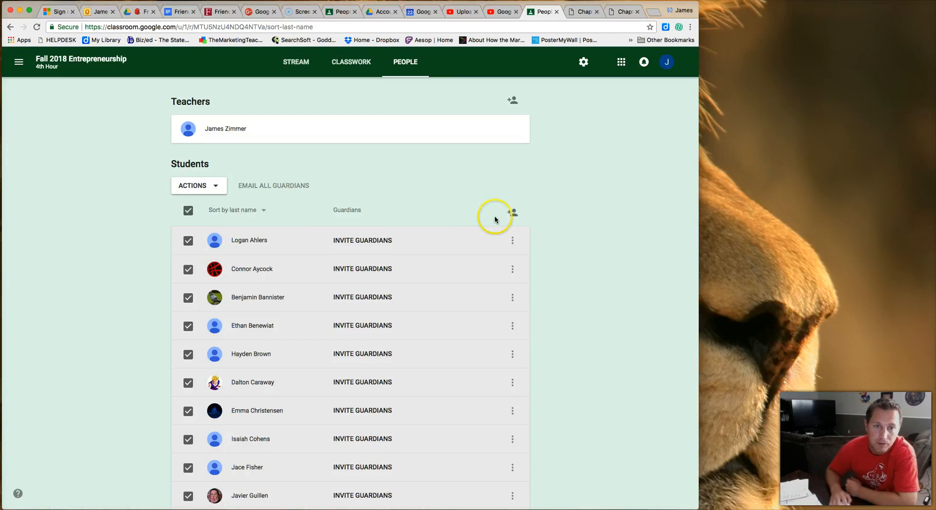
# Start and cancel a student invitation, then open the Entrepreneurship class settings.
pyautogui.click(513, 215)
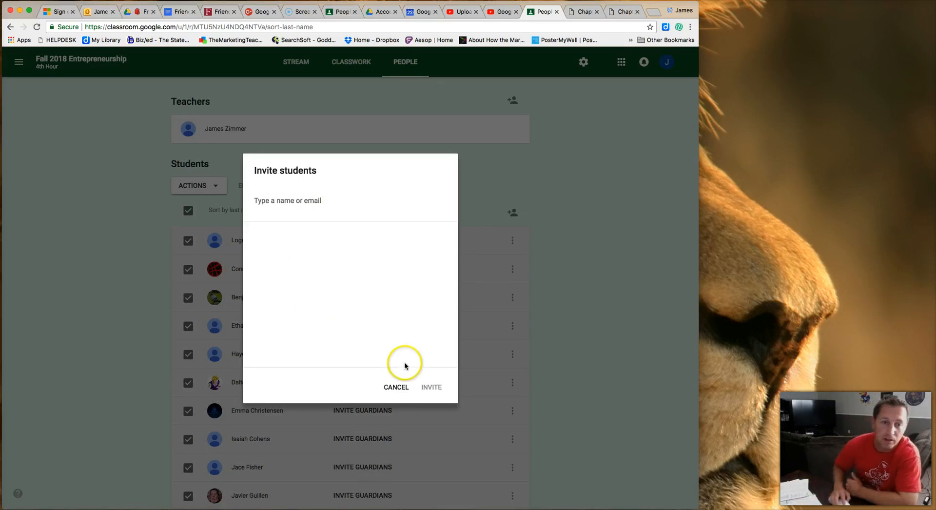
pyautogui.click(401, 389)
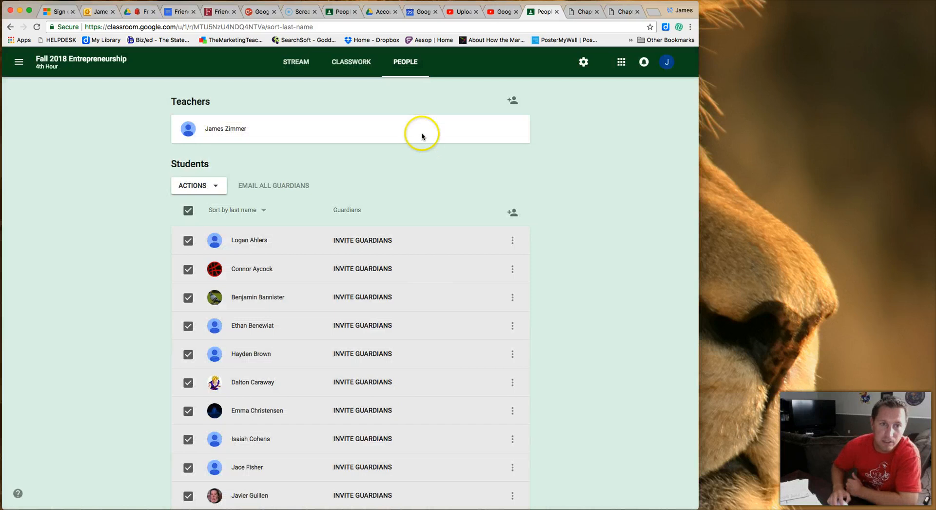
pyautogui.scroll(-5, 443, 236)
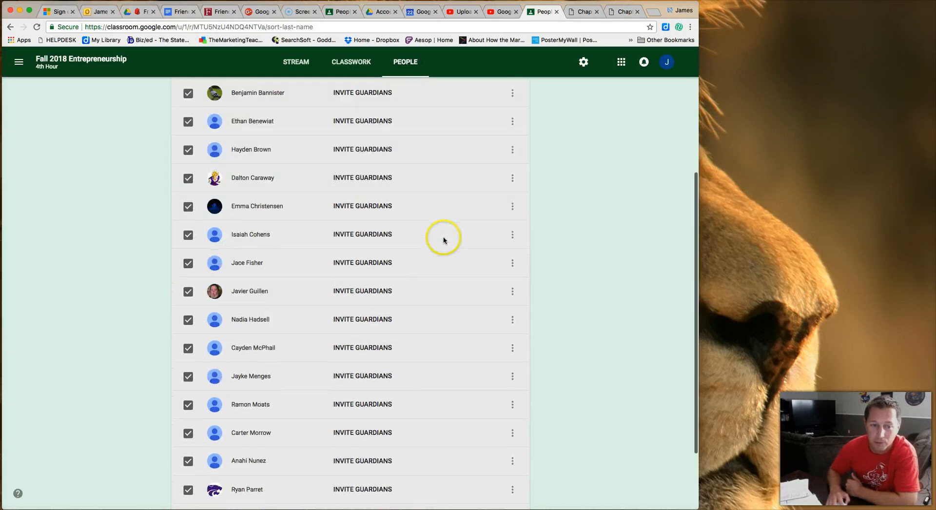
pyautogui.scroll(8, 445, 237)
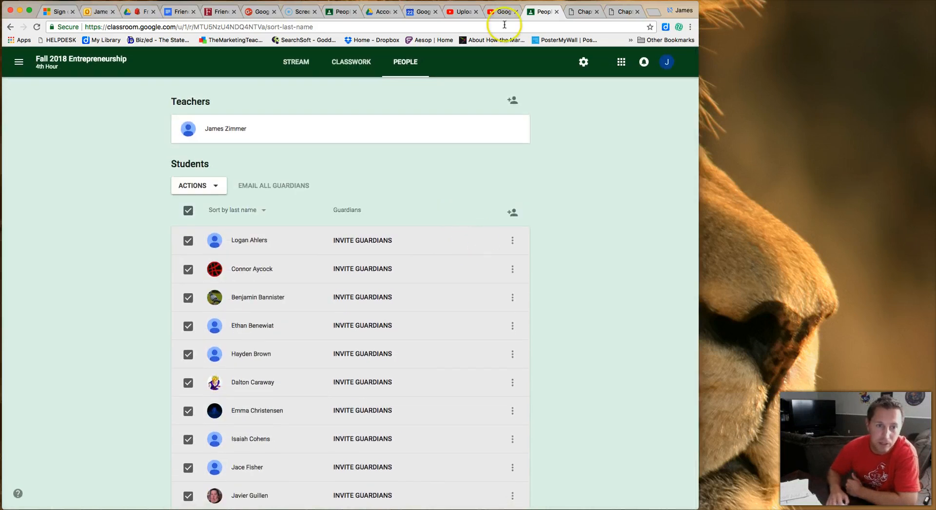
pyautogui.click(584, 62)
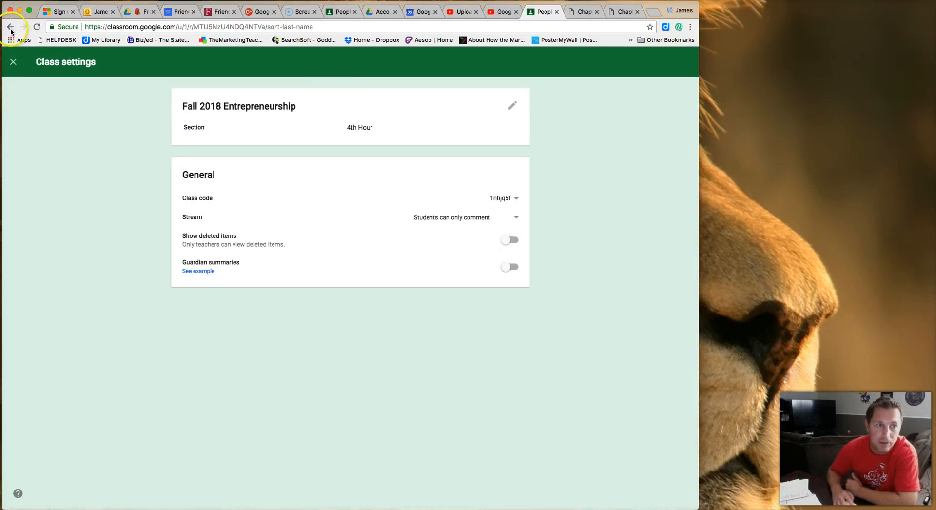
# Show the Entrepreneurship class code in the enlarged display.
pyautogui.click(13, 61)
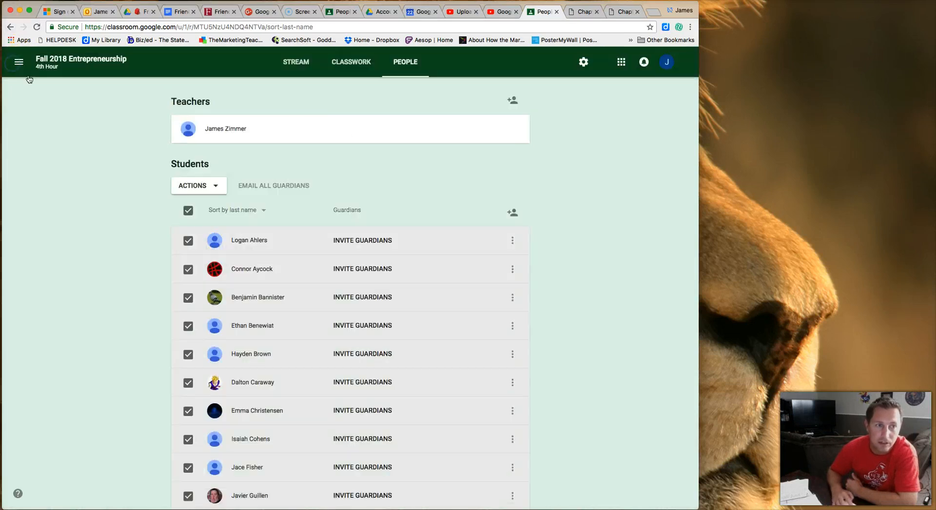
pyautogui.click(584, 63)
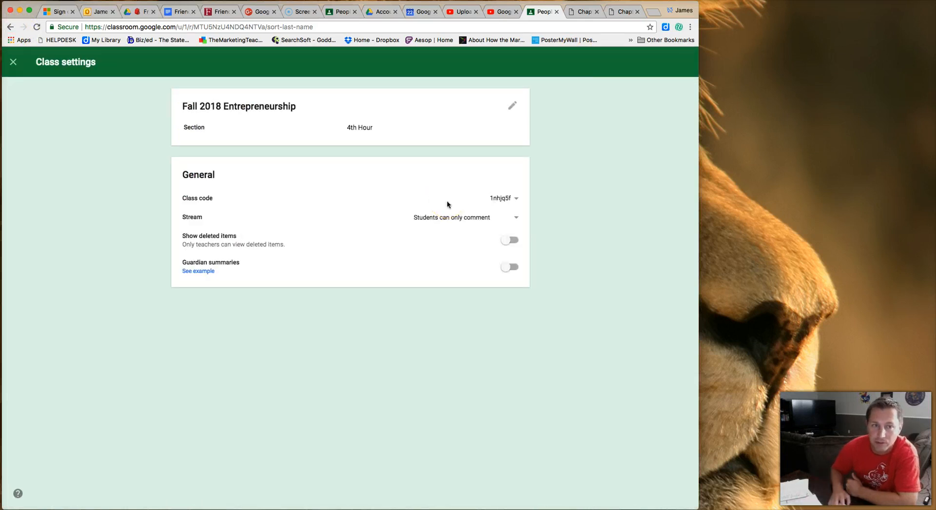
pyautogui.click(517, 199)
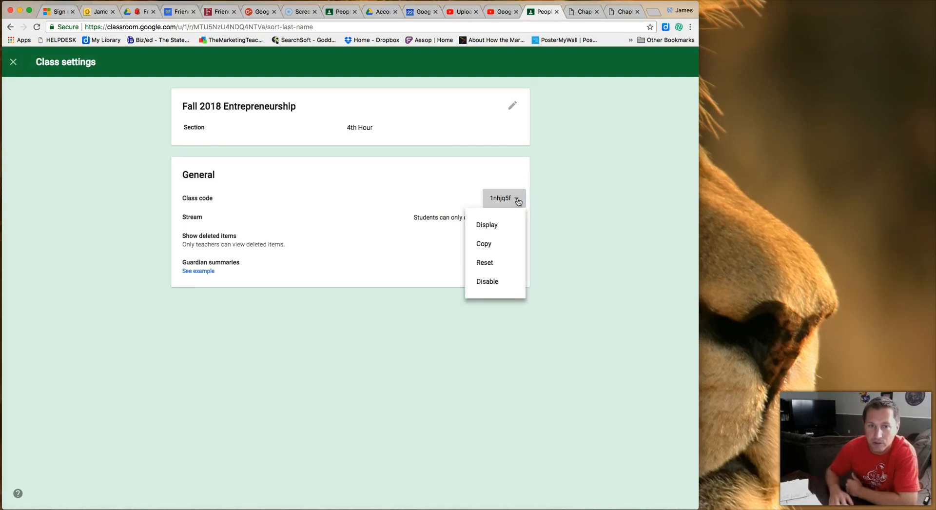
pyautogui.click(502, 226)
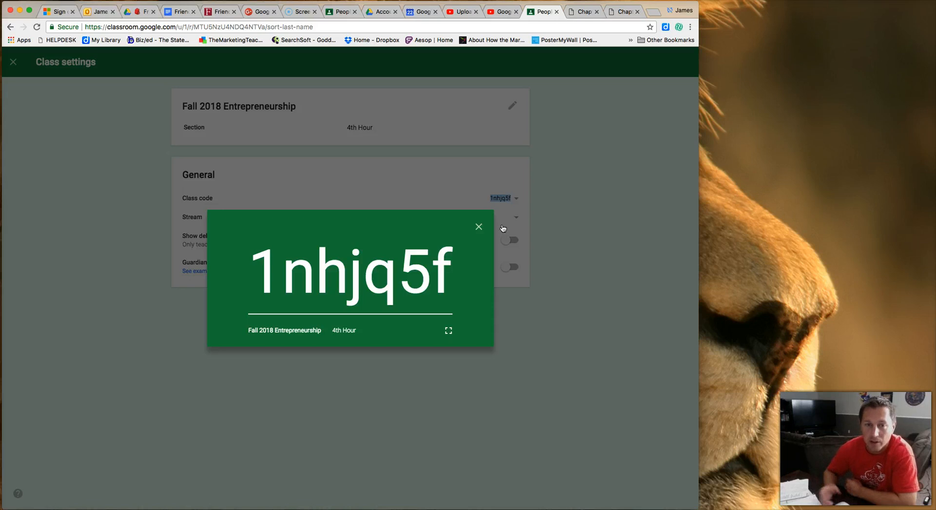
# Set Stream to 'Students can post and comment', then view the Accounting 5th Hour roster.
pyautogui.click(488, 183)
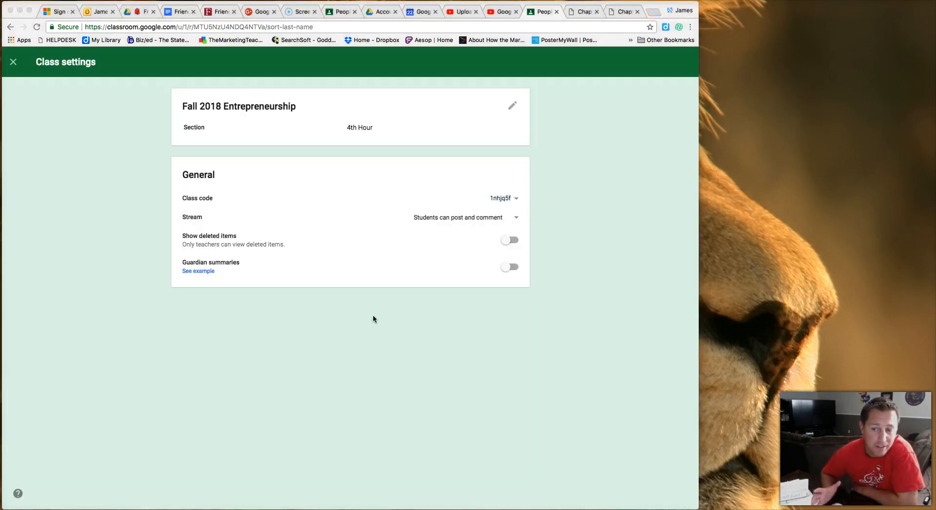
pyautogui.click(383, 318)
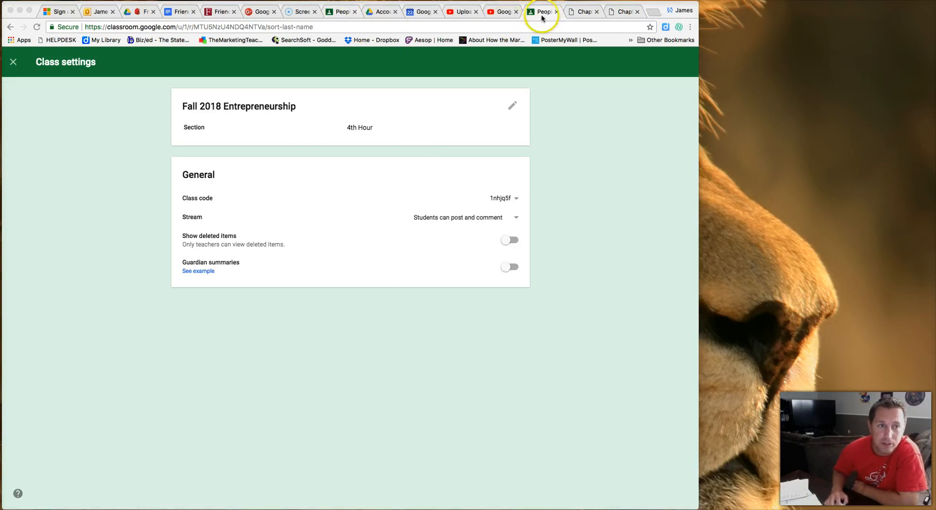
pyautogui.click(340, 15)
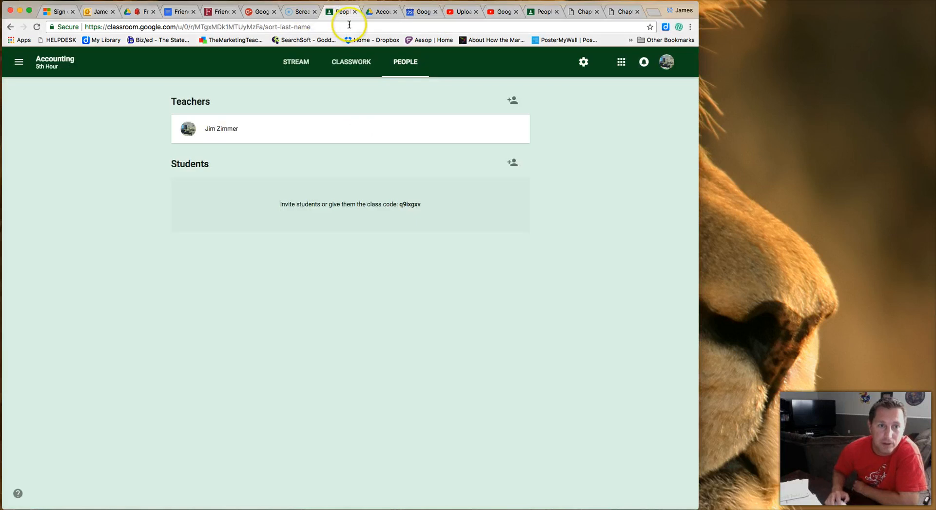
# Check the Accounting stream, then return to its Classwork list with Application Problem 3-1.
pyautogui.click(296, 64)
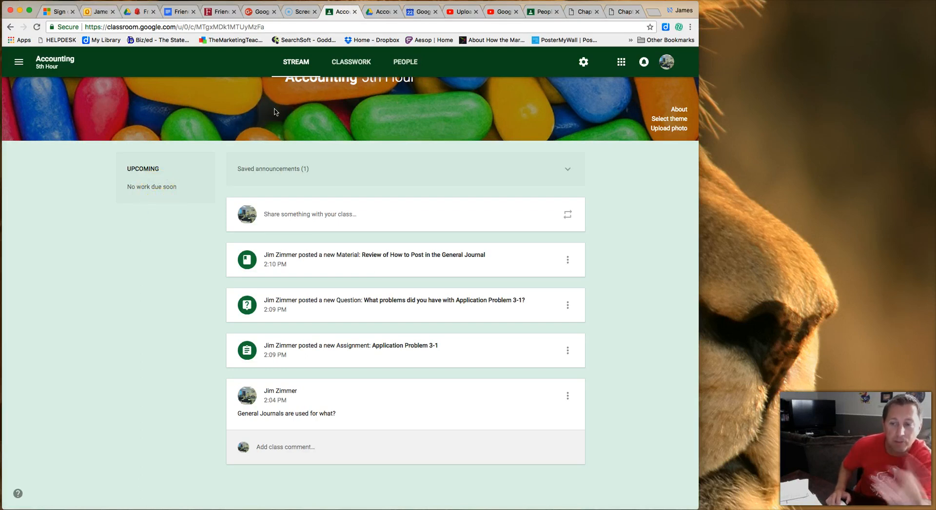
pyautogui.click(354, 63)
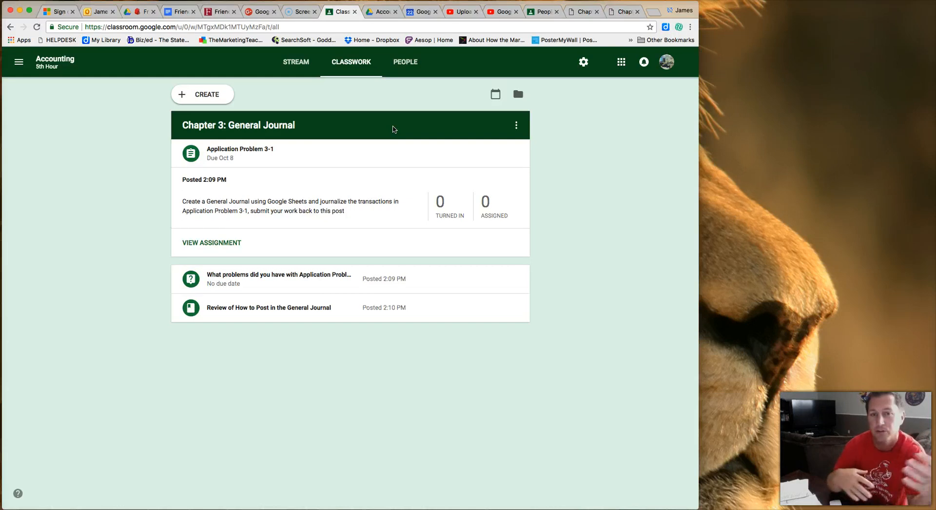
pyautogui.moveTo(393, 127)
pyautogui.mouseDown()
pyautogui.moveTo(393, 160)
pyautogui.moveTo(392, 135)
pyautogui.mouseUp()
pyautogui.click(516, 125)
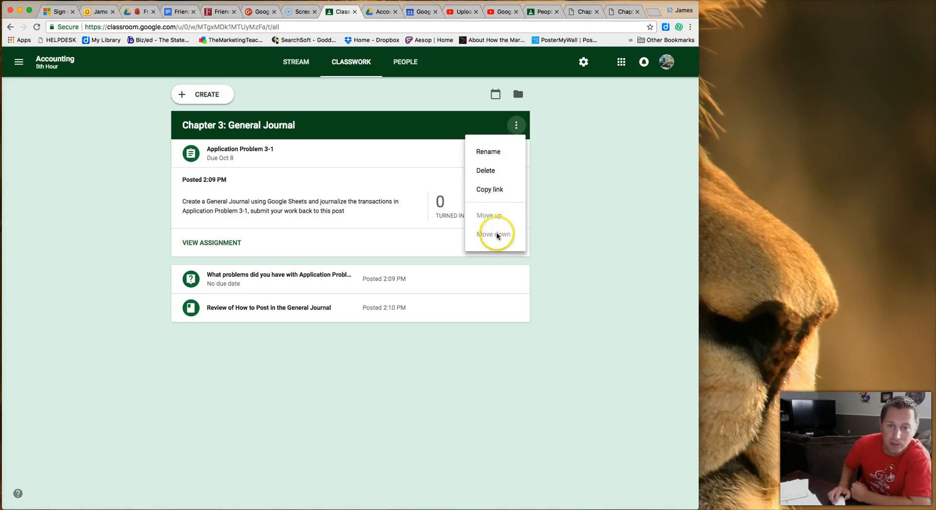
pyautogui.click(397, 123)
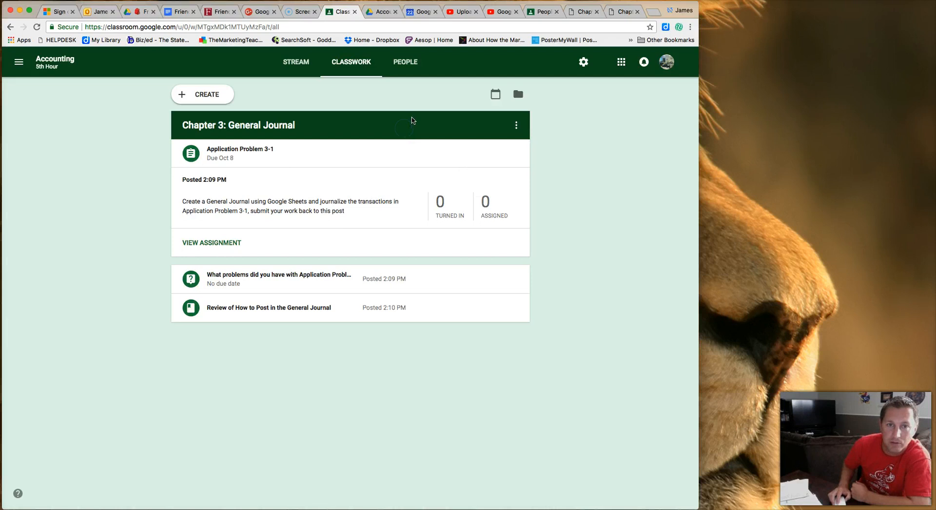